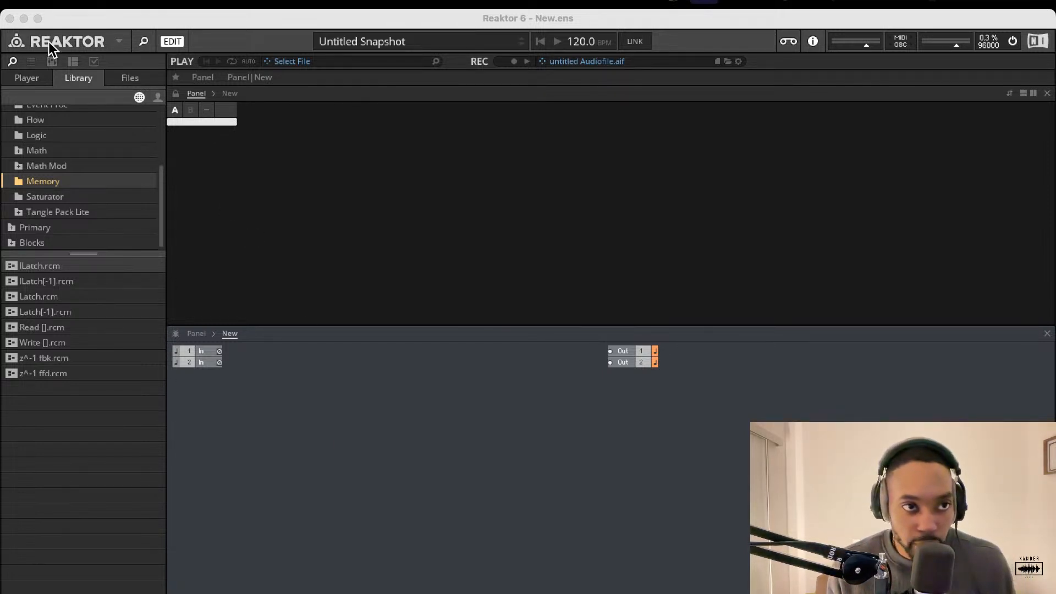
Close the current ensemble, reopen Reaktor 6 and start a new ensemble for building custom instruments
{"action": "left_click", "coordinate": [10, 18]}
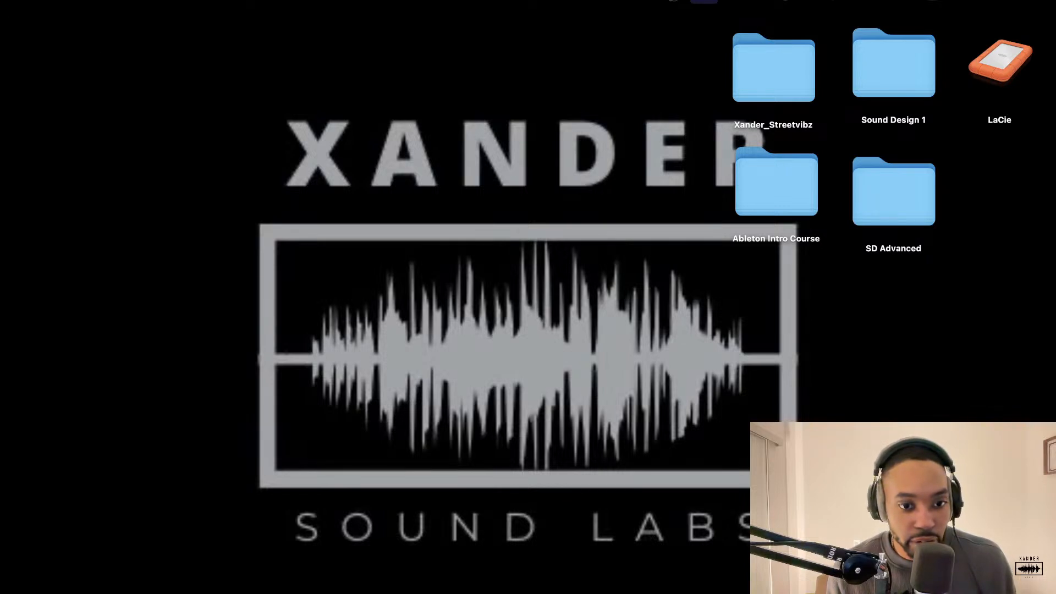
{"action": "left_click", "coordinate": [228, 593]}
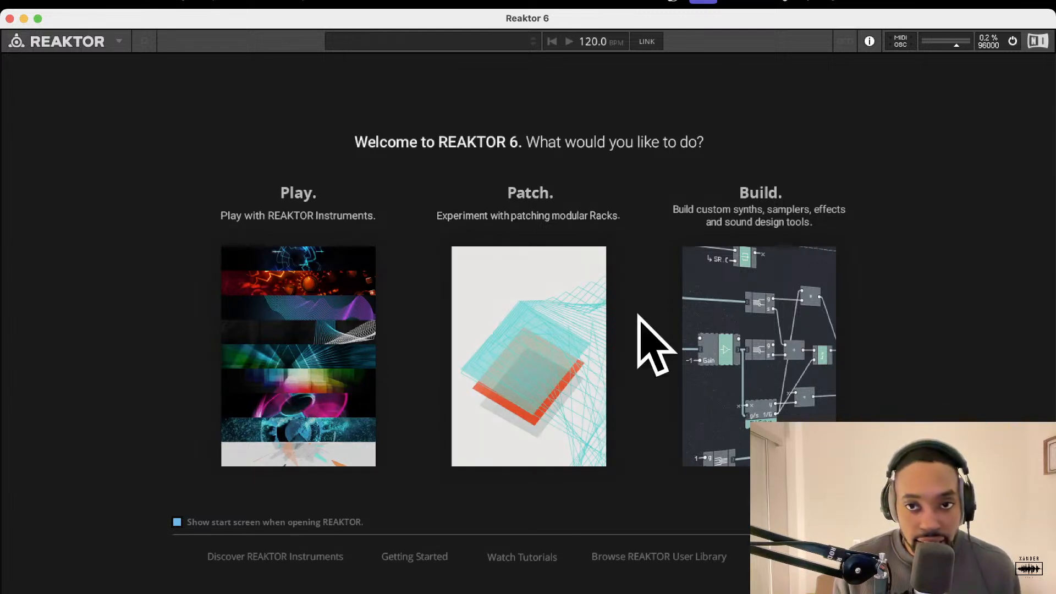
{"action": "left_click", "coordinate": [738, 312]}
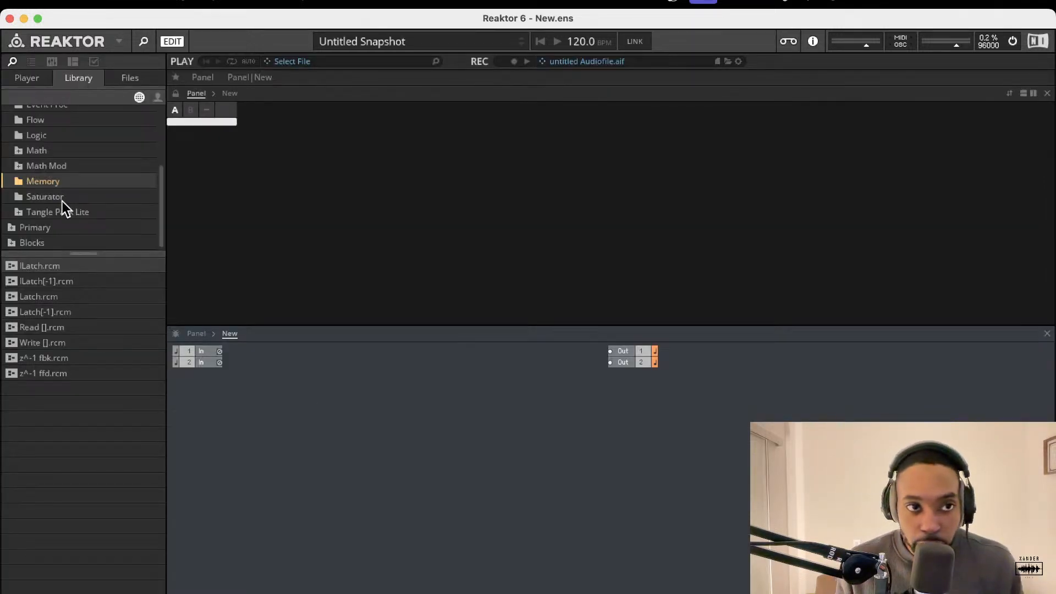
{"action": "left_click", "coordinate": [28, 81]}
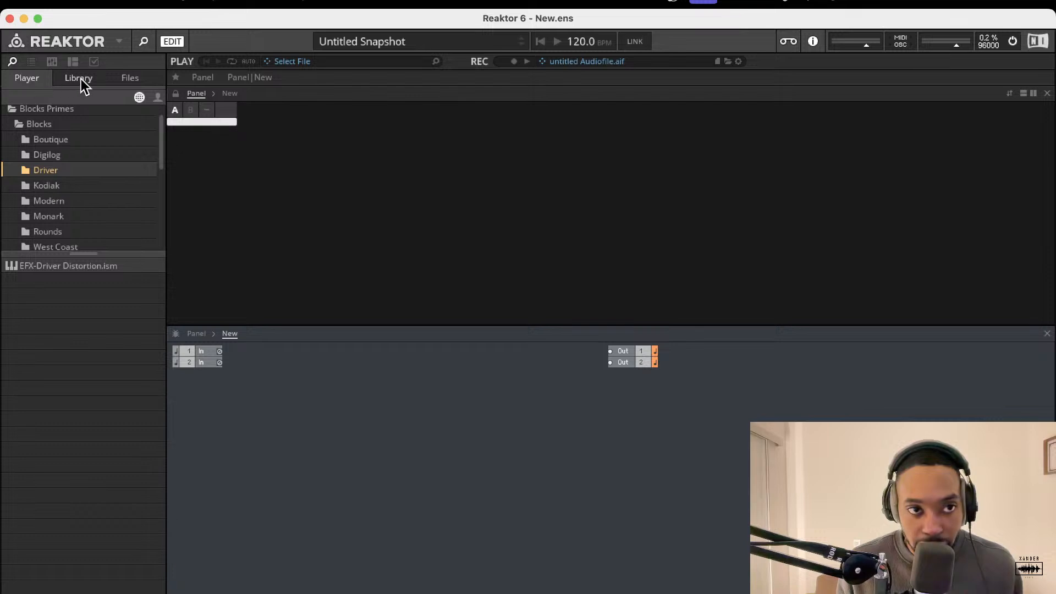
{"action": "left_click", "coordinate": [81, 78]}
{"action": "left_click", "coordinate": [138, 79]}
{"action": "left_click", "coordinate": [48, 82]}
{"action": "left_click", "coordinate": [82, 79]}
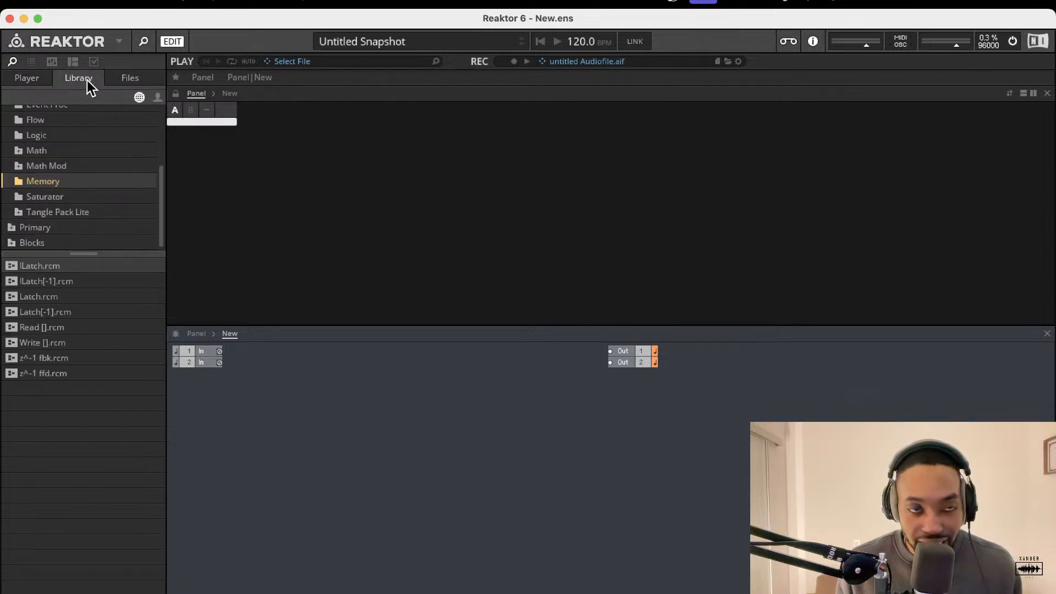
{"action": "left_click", "coordinate": [131, 80]}
Add a Util Note In block from the Blocks Base Util folder to the ensemble structure
{"action": "left_click", "coordinate": [48, 81]}
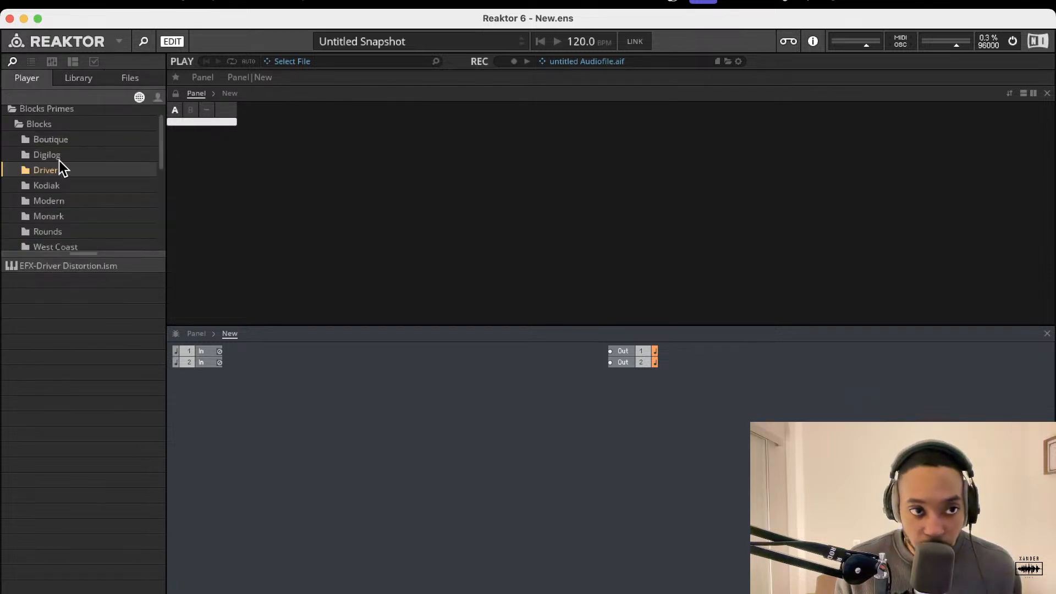
{"action": "scroll", "coordinate": [44, 148], "scroll_direction": "up", "scroll_amount": 1}
{"action": "left_click", "coordinate": [15, 112]}
{"action": "left_click", "coordinate": [25, 130]}
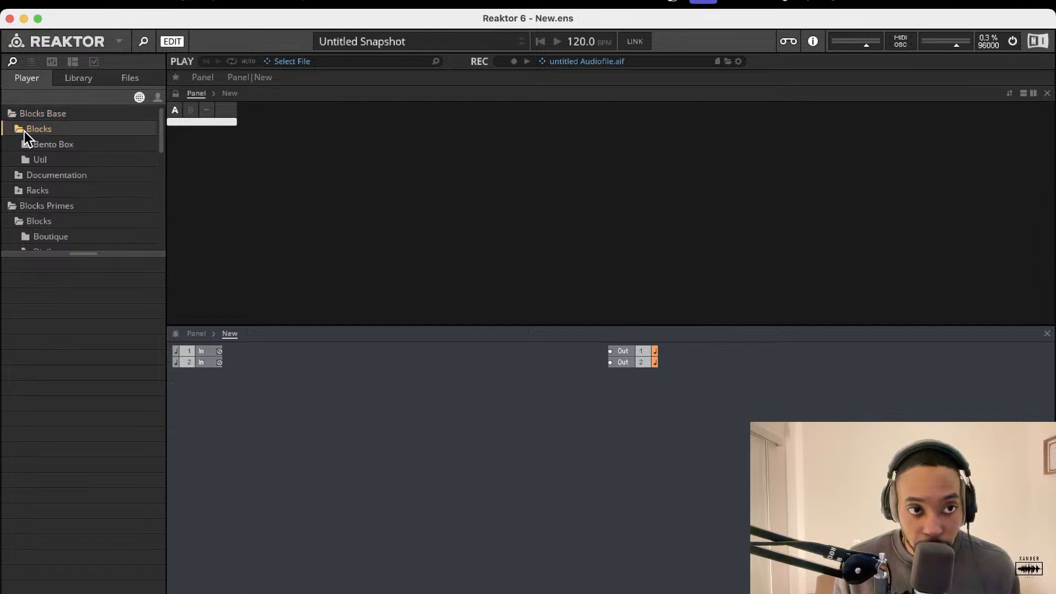
{"action": "left_click", "coordinate": [49, 144]}
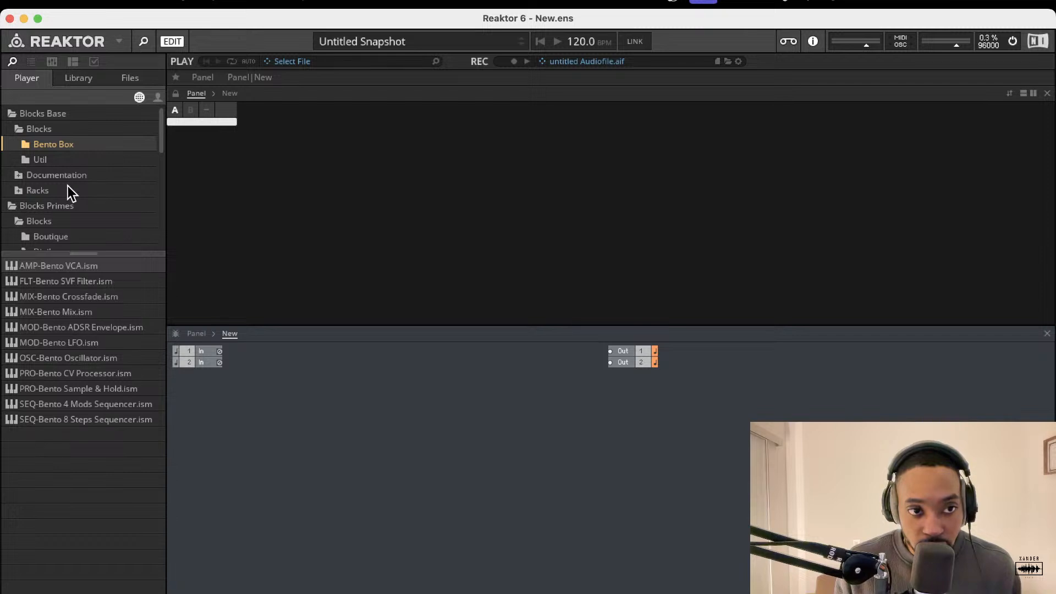
{"action": "left_click", "coordinate": [42, 161]}
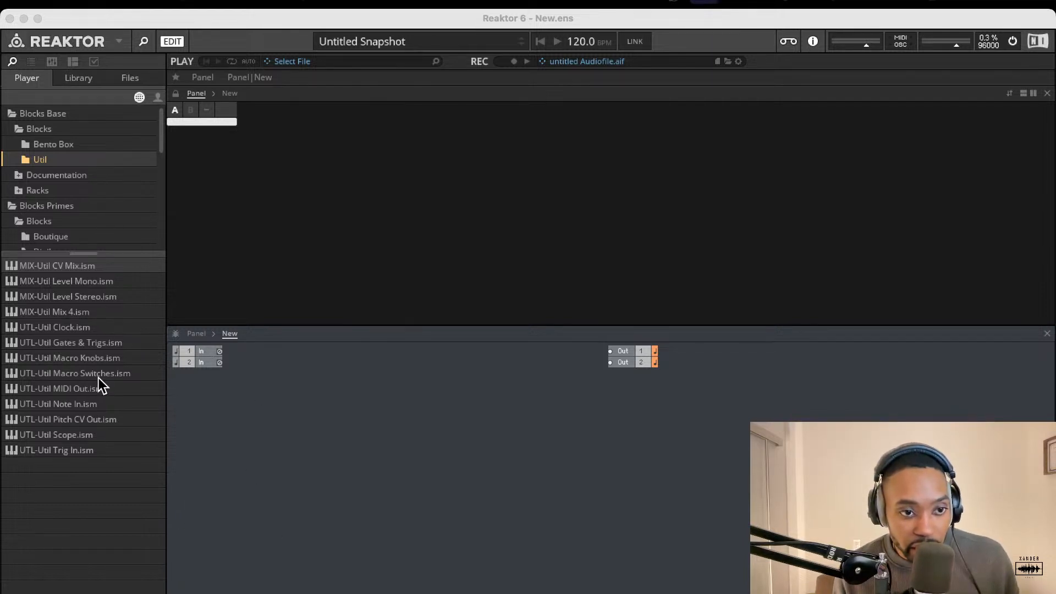
{"action": "left_click_drag", "start_coordinate": [77, 398], "coordinate": [273, 375]}
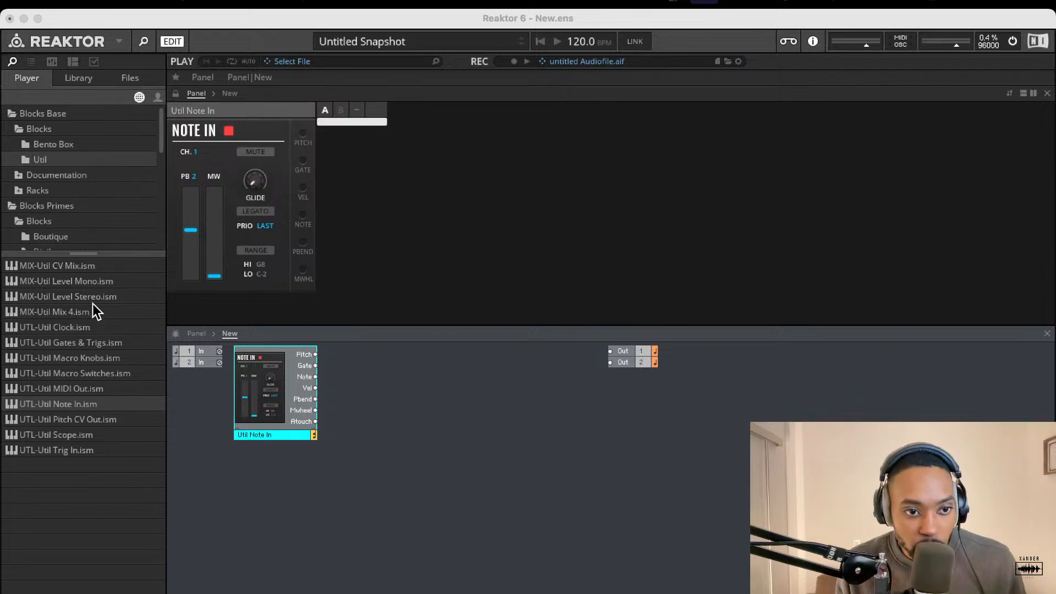
Add a Bento Oscillator beside the Note In block, duplicate it and align the copy beneath the original
{"action": "left_click", "coordinate": [71, 145]}
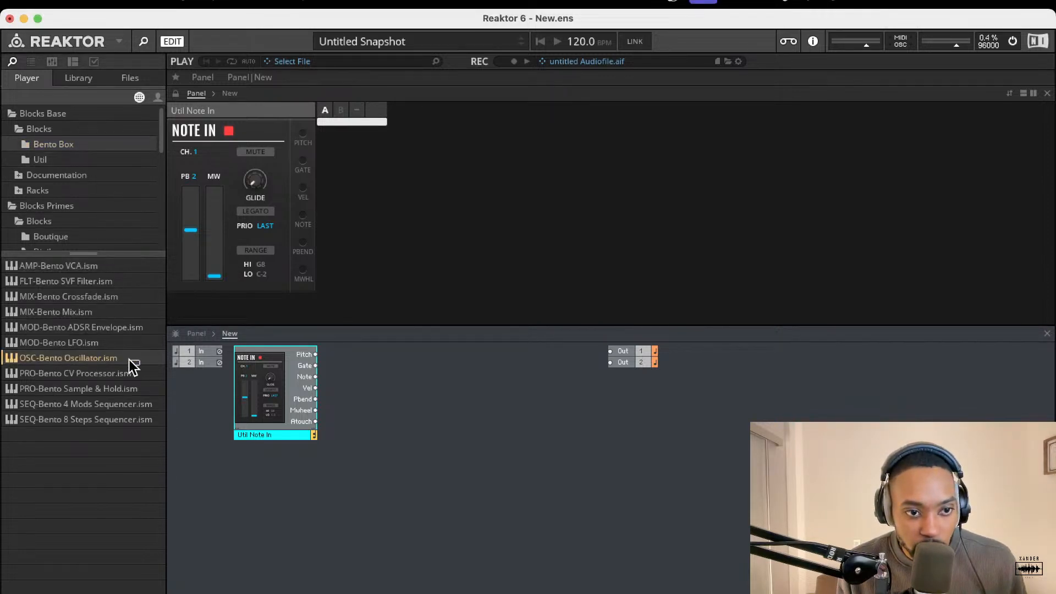
{"action": "left_click_drag", "start_coordinate": [68, 358], "coordinate": [401, 375]}
{"action": "key", "text": "super+d"}
{"action": "left_click_drag", "start_coordinate": [461, 408], "coordinate": [431, 394]}
{"action": "left_click_drag", "start_coordinate": [457, 490], "coordinate": [435, 466]}
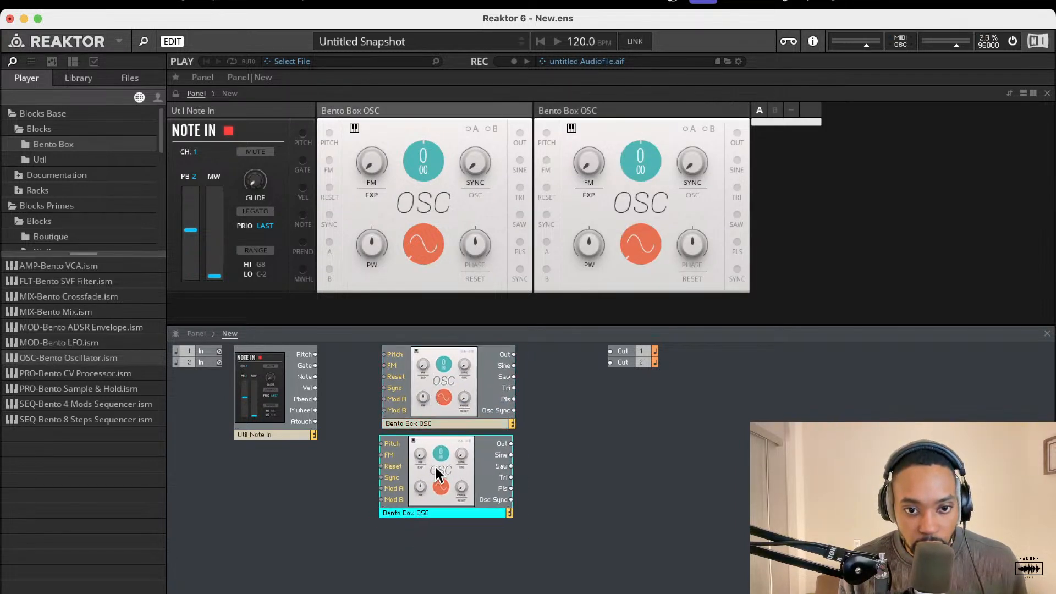
{"action": "left_click", "coordinate": [491, 430]}
Add a Bento Mix block and connect the upper and lower oscillators' Out ports to its In 1 and In 2
{"action": "left_click", "coordinate": [84, 311]}
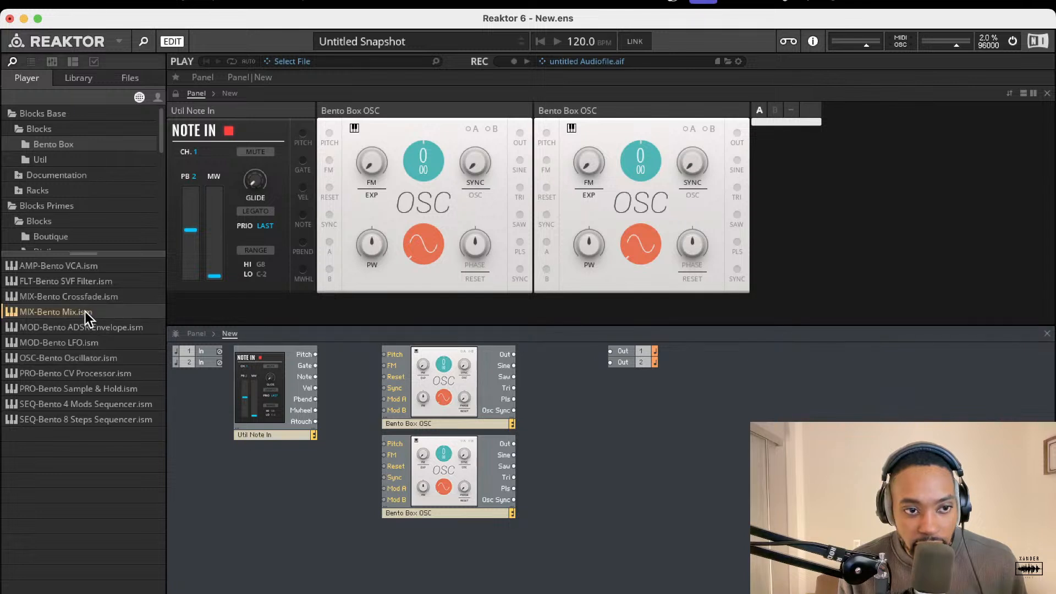
{"action": "left_click_drag", "start_coordinate": [531, 411], "coordinate": [607, 417]}
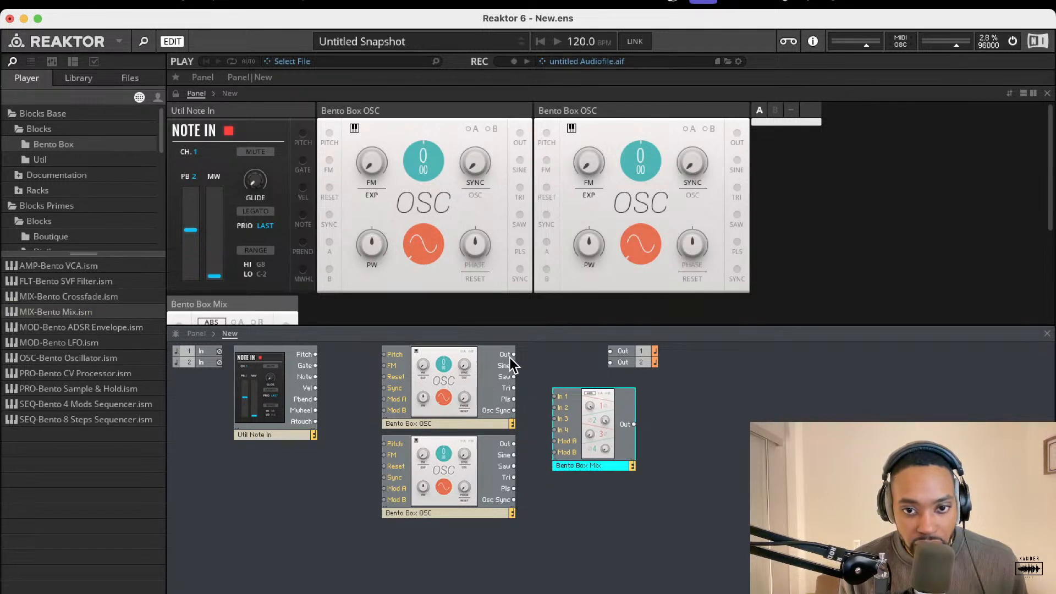
{"action": "left_click", "coordinate": [522, 352]}
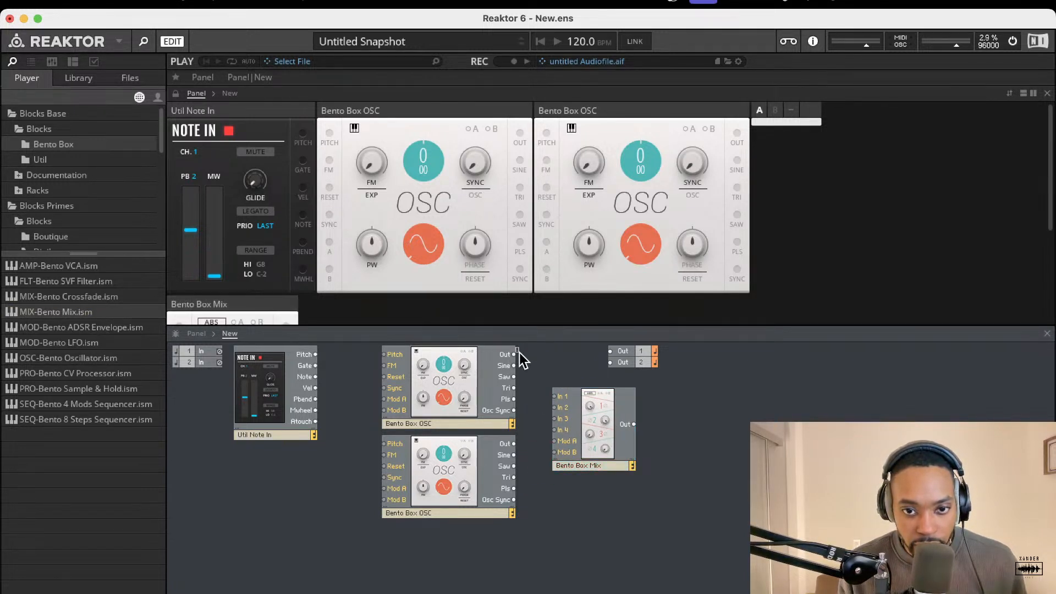
{"action": "left_click_drag", "start_coordinate": [510, 355], "coordinate": [554, 396]}
{"action": "left_click_drag", "start_coordinate": [514, 443], "coordinate": [556, 408]}
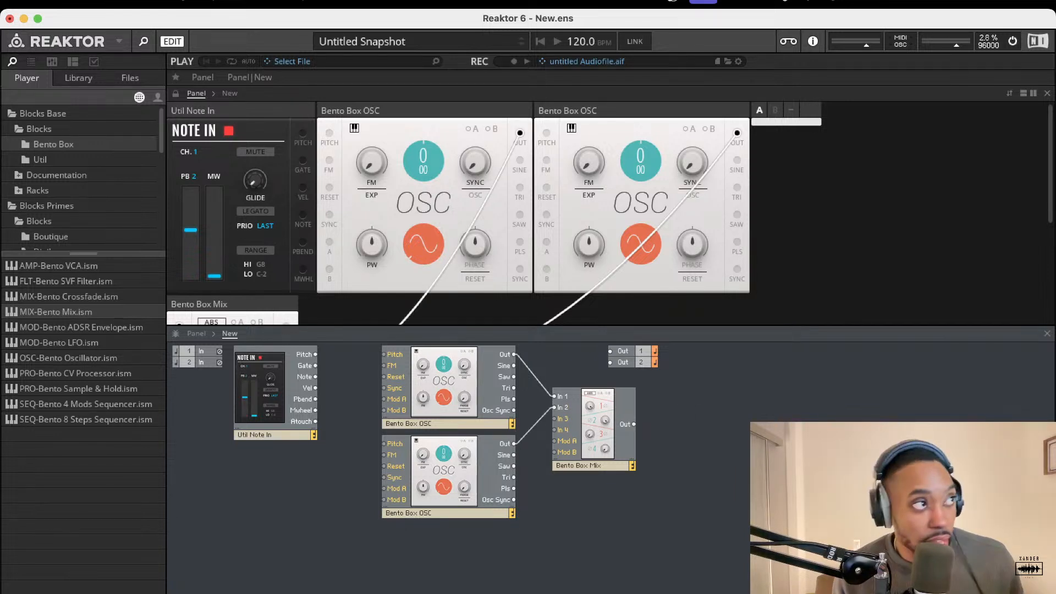
Rename the upper oscillator Bento Box OSC 1 and the lower one Bento Box OSC 2
{"action": "left_click", "coordinate": [436, 426]}
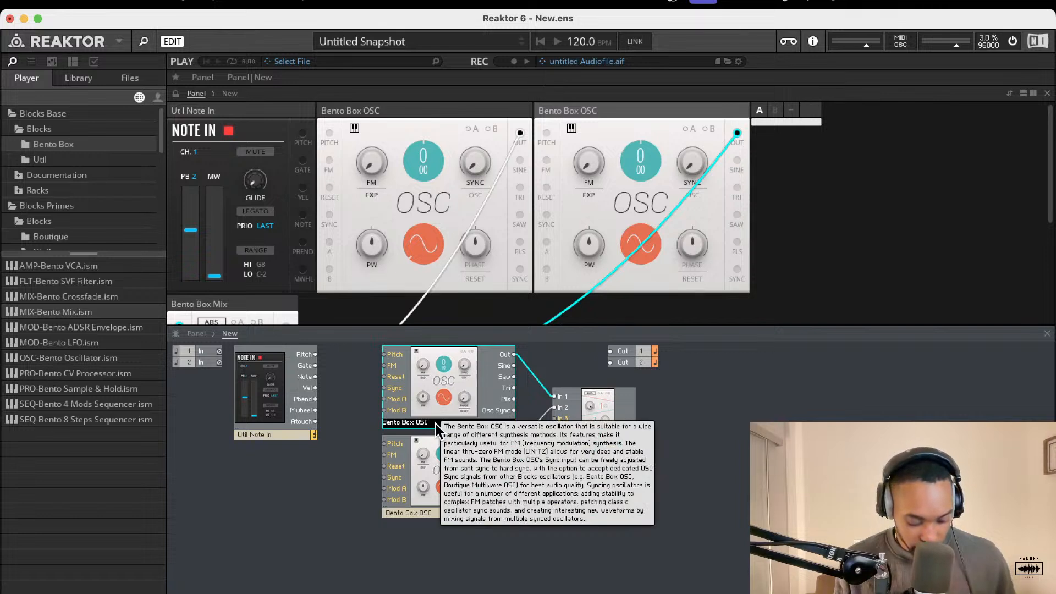
{"action": "type", "text": "1"}
{"action": "left_click", "coordinate": [438, 513]}
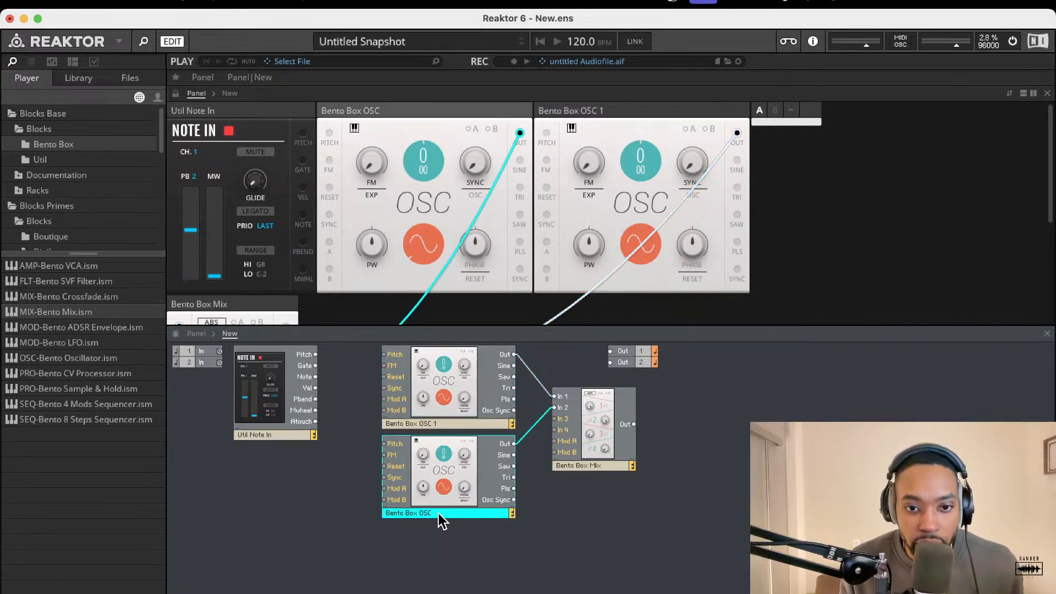
{"action": "type", "text": "2"}
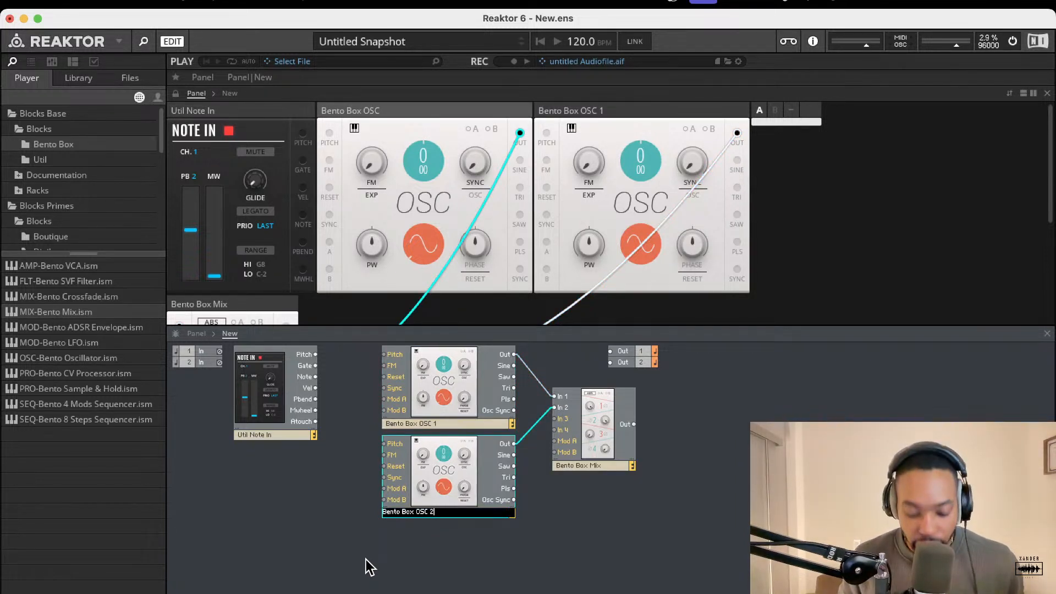
{"action": "key", "text": "Return"}
{"action": "left_click", "coordinate": [354, 578]}
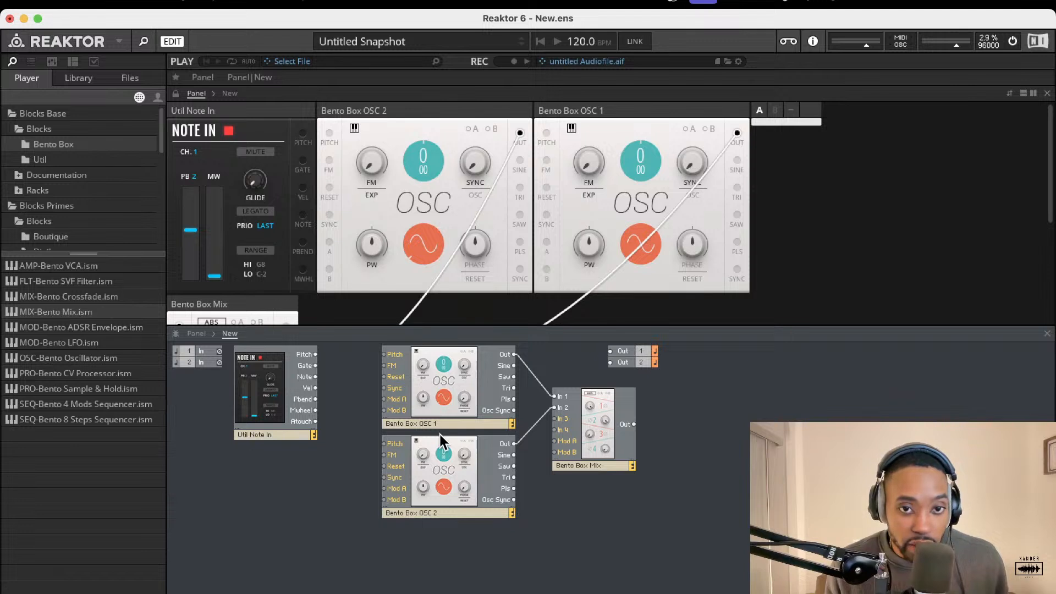
Morph the Wave control of Bento Box OSC 1 to a saw-like shape
{"action": "mouse_move", "coordinate": [424, 245]}
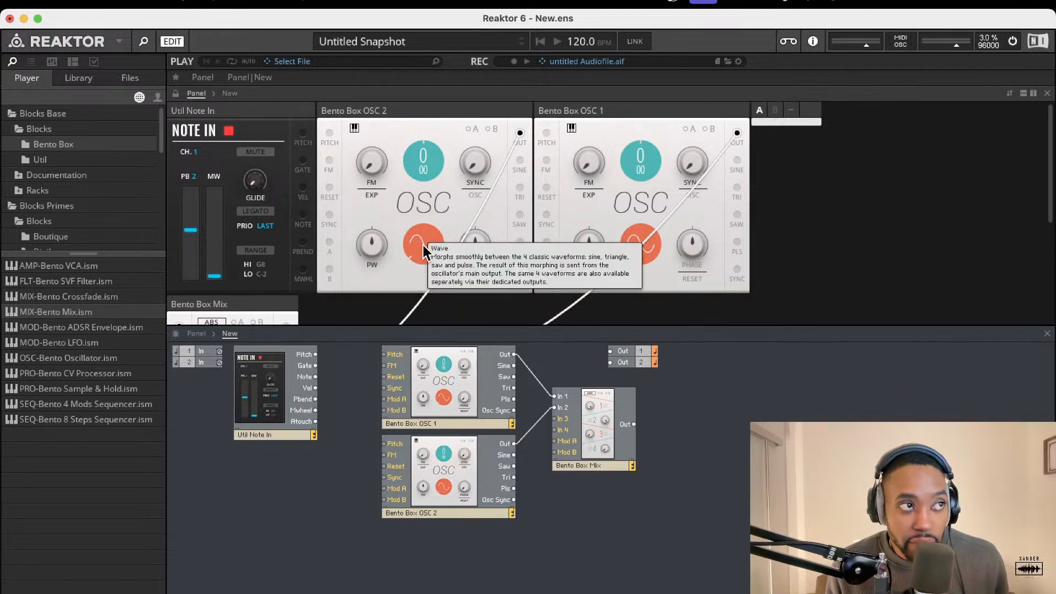
{"action": "left_click_drag", "start_coordinate": [652, 246], "coordinate": [658, 98]}
{"action": "left_click_drag", "start_coordinate": [635, 246], "coordinate": [640, 217]}
{"action": "mouse_move", "coordinate": [641, 262]}
{"action": "left_mouse_down"}
{"action": "mouse_move", "coordinate": [638, 302]}
{"action": "mouse_move", "coordinate": [640, 273]}
{"action": "left_mouse_up"}
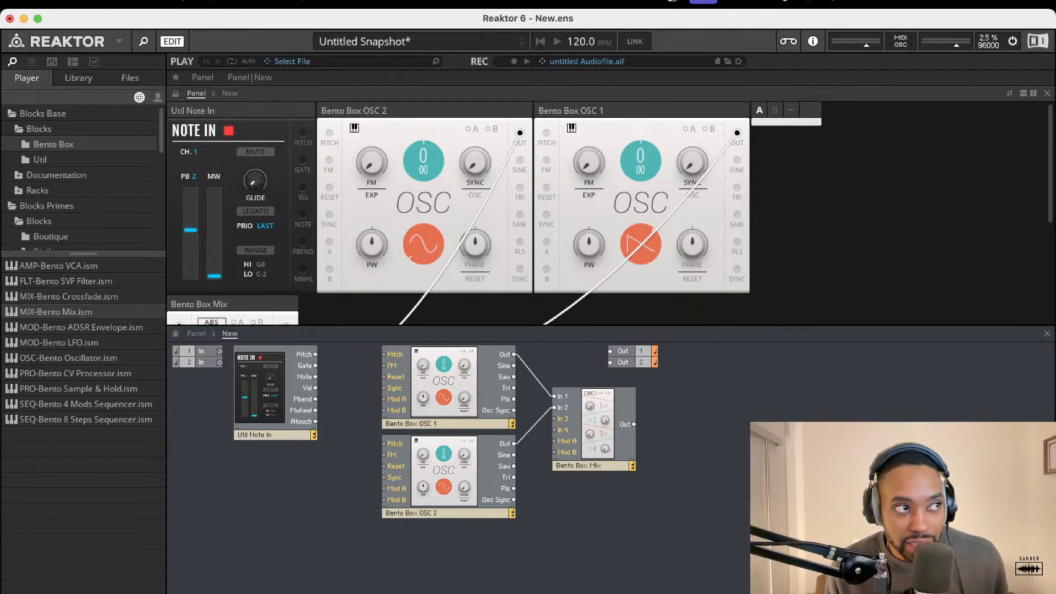
Connect the Note In block's Pitch output to the Pitch inputs of both oscillators
{"action": "left_click_drag", "start_coordinate": [309, 355], "coordinate": [387, 358]}
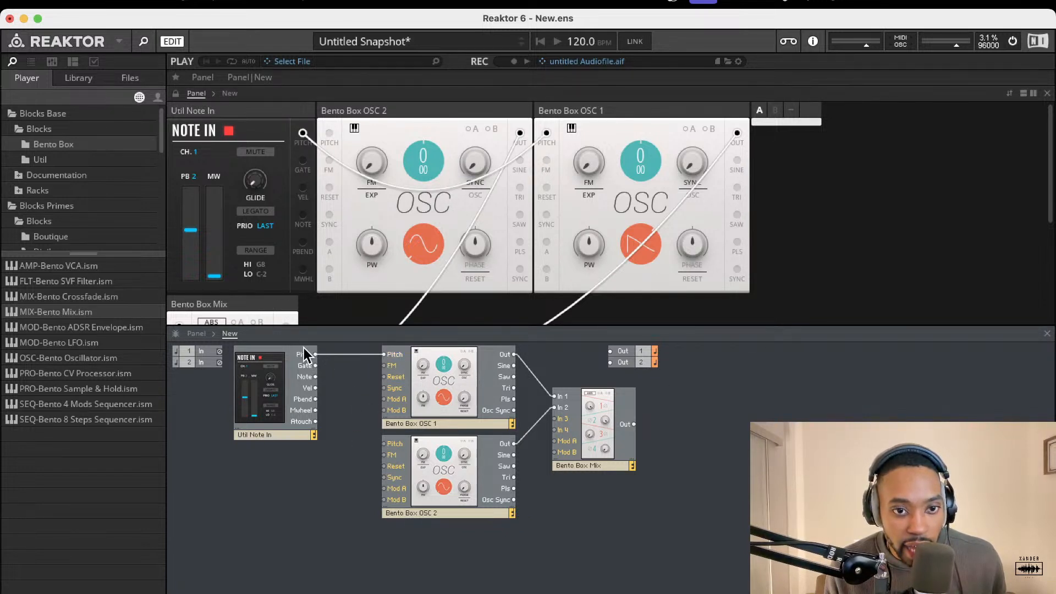
{"action": "left_click_drag", "start_coordinate": [316, 354], "coordinate": [385, 443]}
{"action": "left_click_drag", "start_coordinate": [634, 424], "coordinate": [569, 355]}
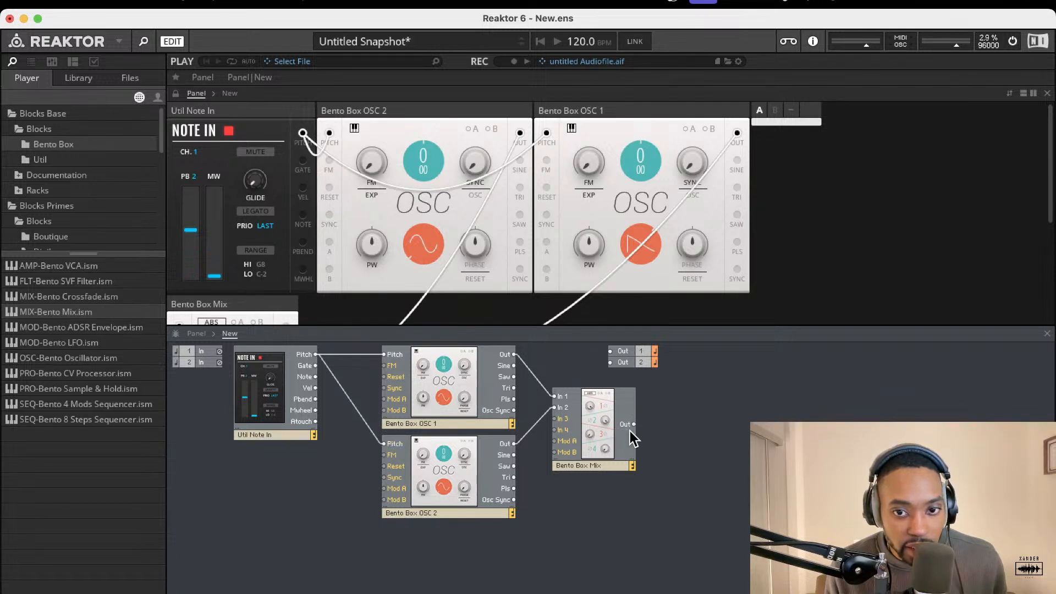
Add a Bento VCA after the mixer and wire it between the mixer's Out and the ensemble's audio outputs
{"action": "left_click_drag", "start_coordinate": [113, 267], "coordinate": [690, 421]}
{"action": "left_click_drag", "start_coordinate": [587, 342], "coordinate": [807, 441]}
{"action": "left_click_drag", "start_coordinate": [728, 429], "coordinate": [768, 421]}
{"action": "left_click_drag", "start_coordinate": [655, 419], "coordinate": [633, 424]}
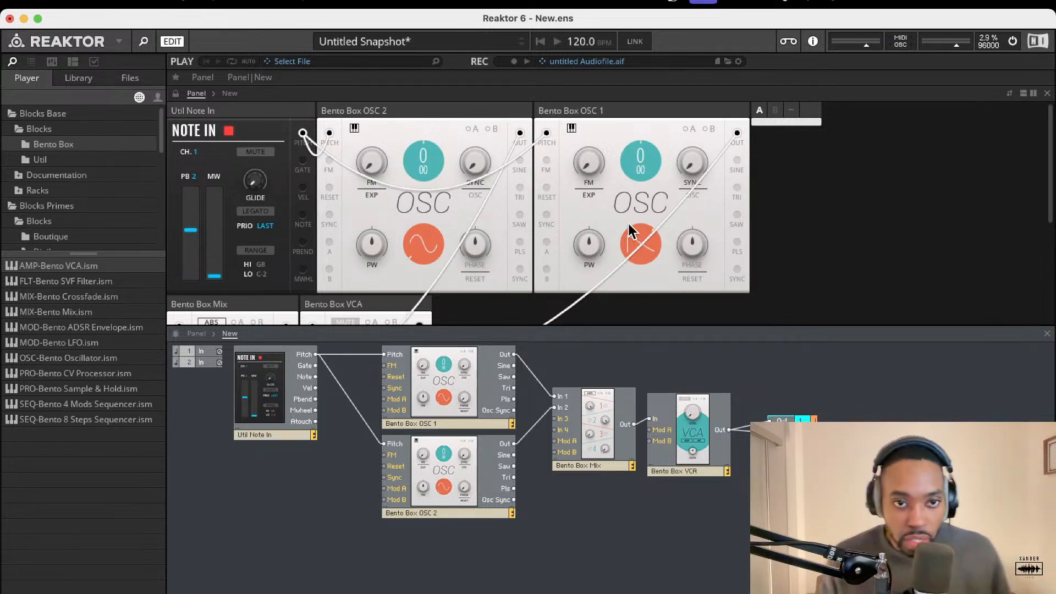
Raise the VCA level and the mixer's input channel levels for the two oscillators
{"action": "scroll", "coordinate": [657, 223], "scroll_direction": "down", "scroll_amount": 3}
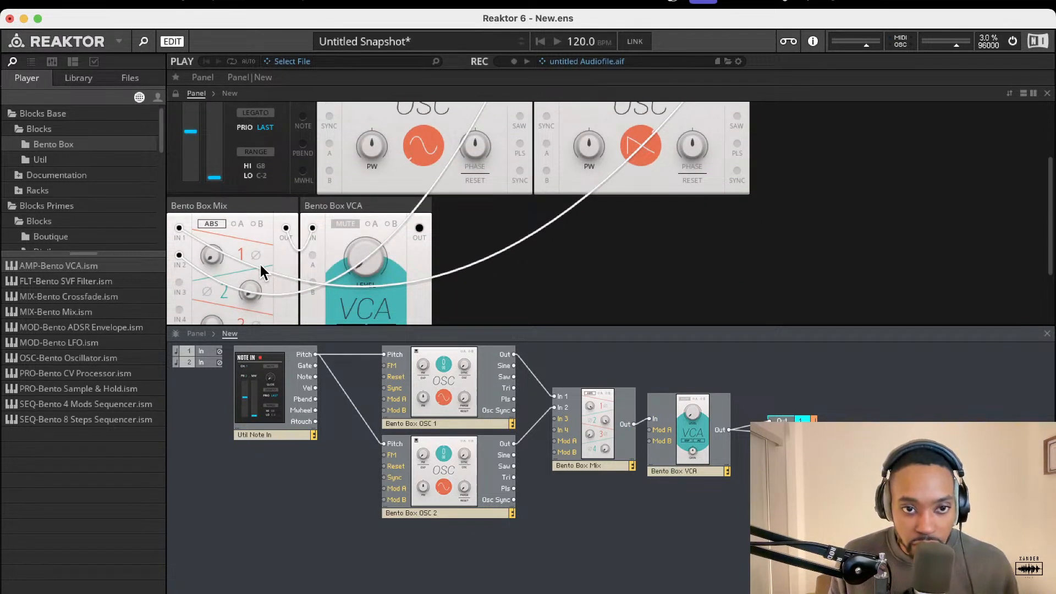
{"action": "left_click_drag", "start_coordinate": [364, 273], "coordinate": [367, 169]}
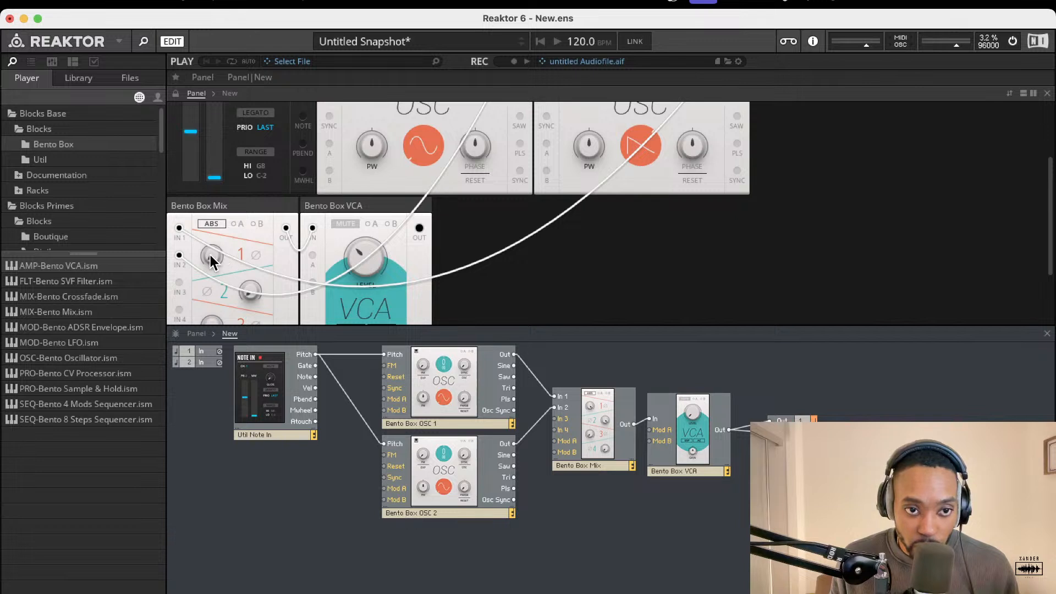
{"action": "left_click_drag", "start_coordinate": [249, 289], "coordinate": [254, 234]}
Add a Util Scope, feed it the VCA's output and inspect the waveform on its display
{"action": "scroll", "coordinate": [600, 293], "scroll_direction": "up", "scroll_amount": 3}
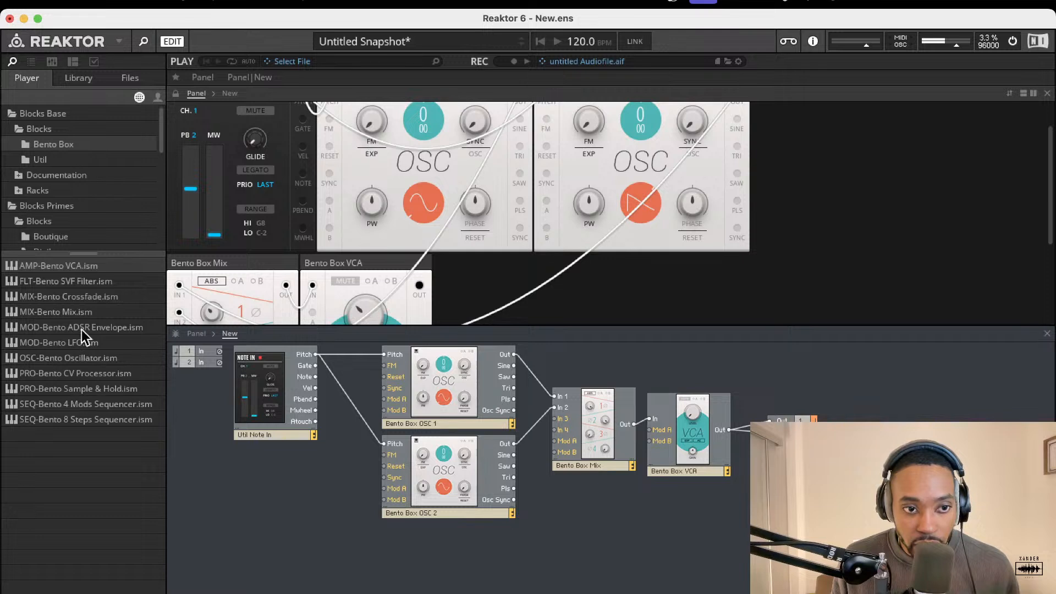
{"action": "left_click", "coordinate": [40, 160]}
{"action": "left_click_drag", "start_coordinate": [59, 434], "coordinate": [858, 495]}
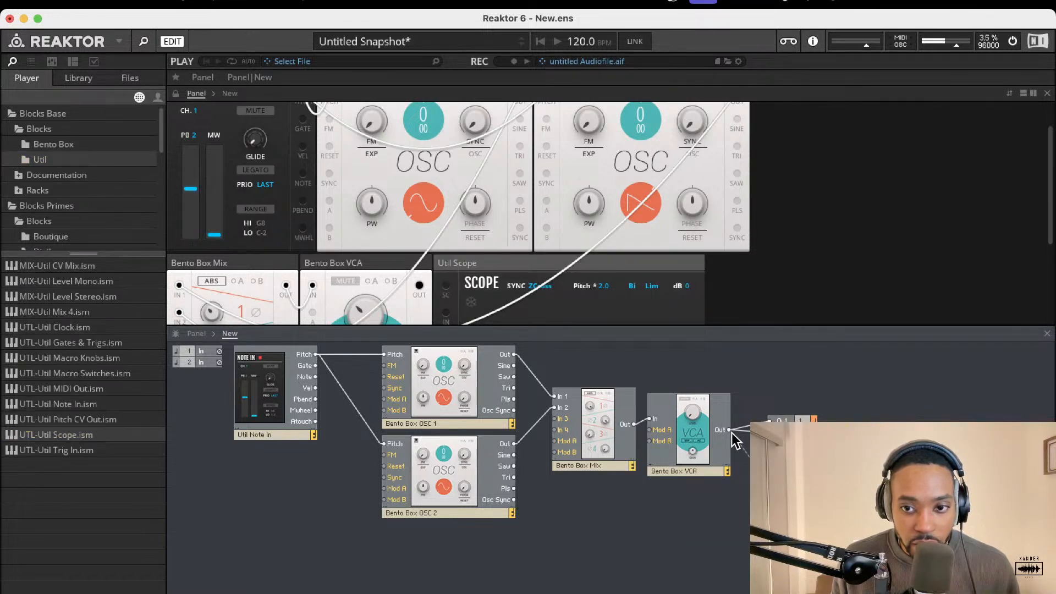
{"action": "scroll", "coordinate": [556, 213], "scroll_direction": "down", "scroll_amount": 2}
{"action": "scroll", "coordinate": [550, 228], "scroll_direction": "up", "scroll_amount": 3}
{"action": "scroll", "coordinate": [547, 222], "scroll_direction": "up", "scroll_amount": 1}
{"action": "scroll", "coordinate": [547, 222], "scroll_direction": "down", "scroll_amount": 6}
{"action": "scroll", "coordinate": [267, 192], "scroll_direction": "up", "scroll_amount": 3}
{"action": "scroll", "coordinate": [268, 187], "scroll_direction": "up", "scroll_amount": 4}
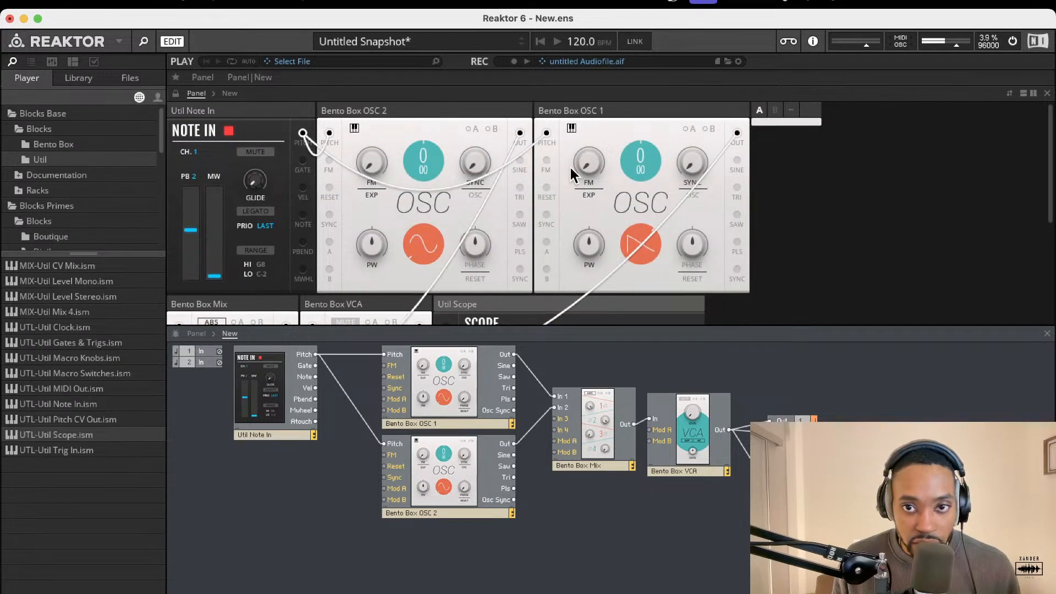
{"action": "scroll", "coordinate": [550, 170], "scroll_direction": "down", "scroll_amount": 5}
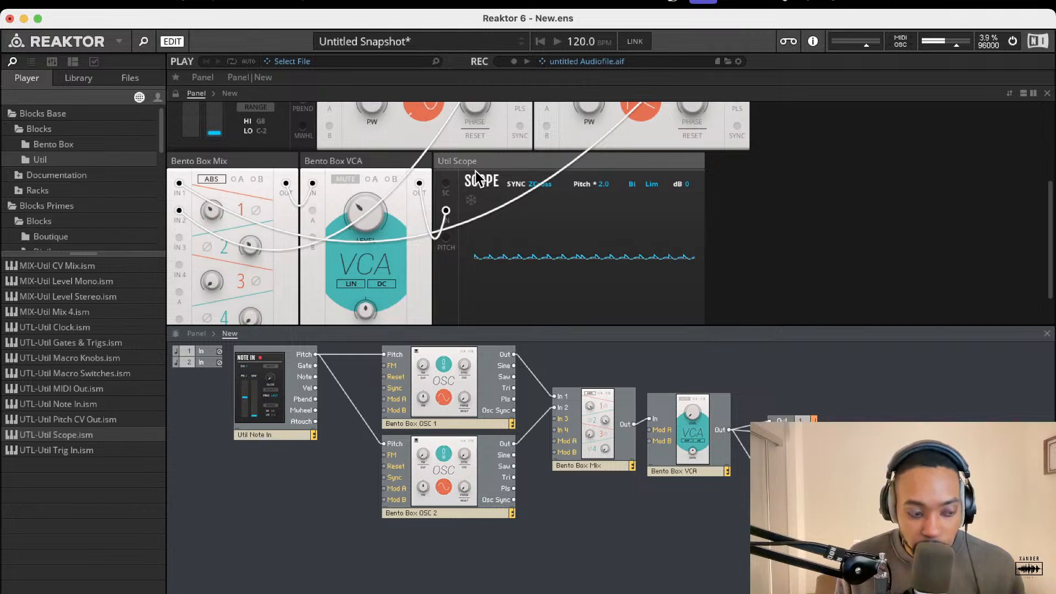
Lower the master output level slightly and move the Scope block closer to the VCA in the structure
{"action": "left_click_drag", "start_coordinate": [955, 45], "coordinate": [946, 47]}
{"action": "left_click_drag", "start_coordinate": [800, 508], "coordinate": [778, 509]}
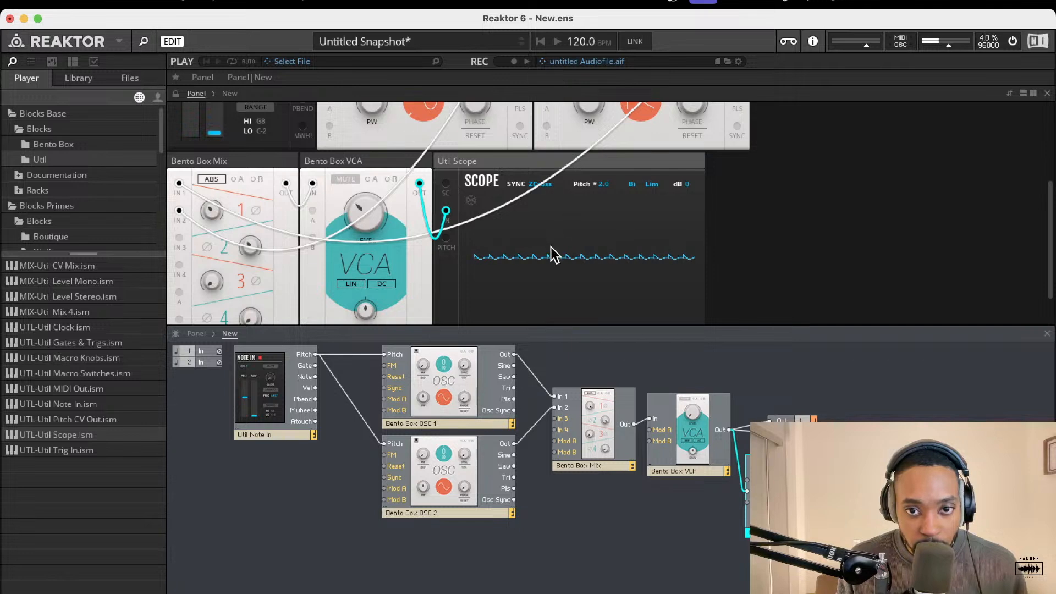
Adjust the VCA and mixer levels, setting mixer channel 1 to 32.5, and set Bento Box OSC 2's pitch to 14
{"action": "scroll", "coordinate": [542, 259], "scroll_direction": "up", "scroll_amount": 2}
{"action": "left_click_drag", "start_coordinate": [365, 236], "coordinate": [307, 266]}
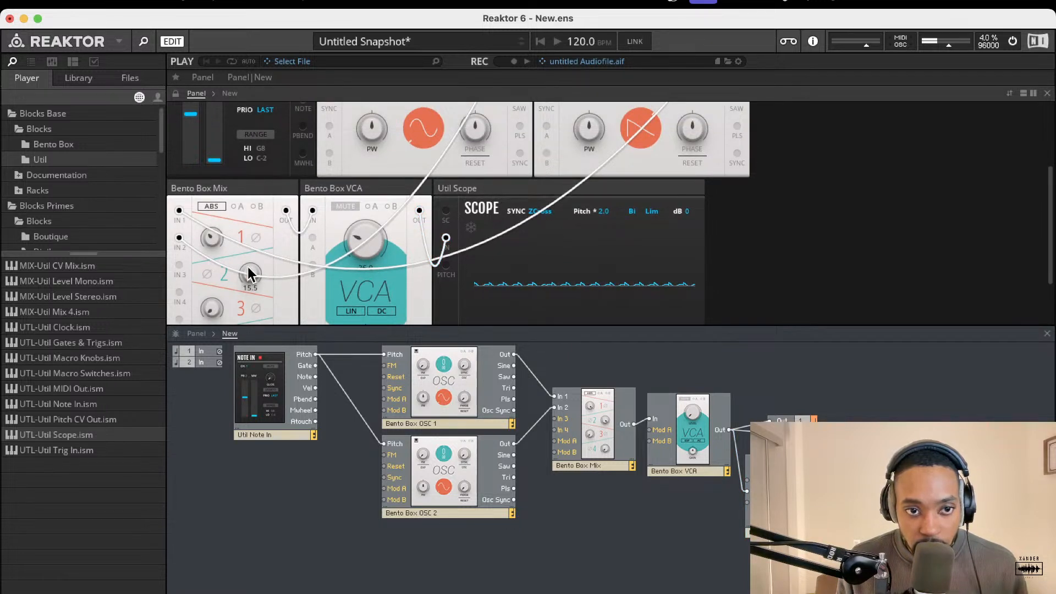
{"action": "scroll", "coordinate": [363, 220], "scroll_direction": "up", "scroll_amount": 8}
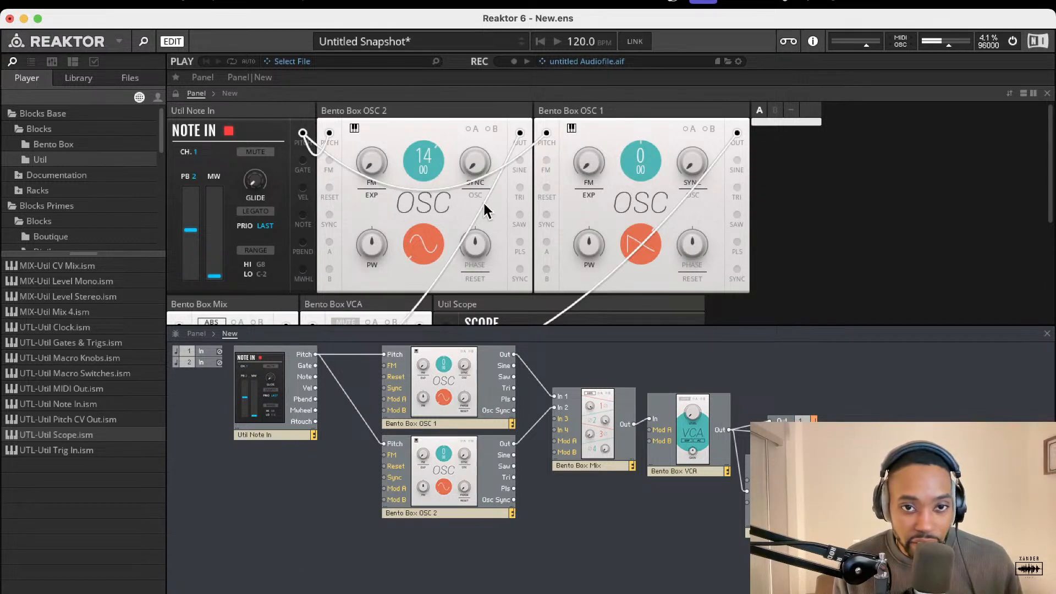
{"action": "scroll", "coordinate": [357, 202], "scroll_direction": "down", "scroll_amount": 5}
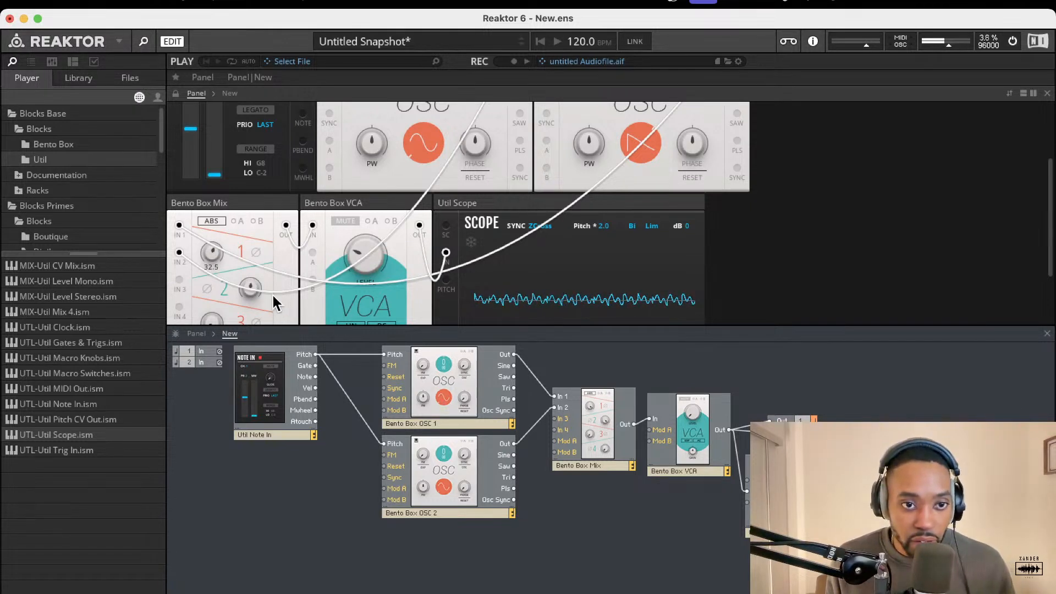
Adjust the mixer's input levels, setting channel 2 to 1.8, and set Bento Box OSC 2's pitch to -11
{"action": "left_click_drag", "start_coordinate": [213, 254], "coordinate": [249, 337]}
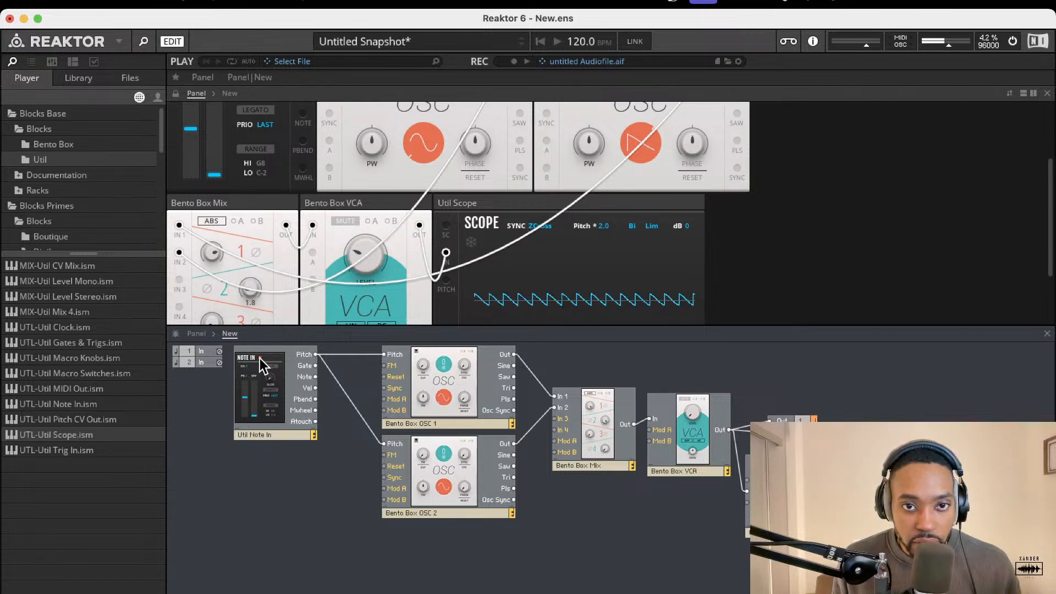
{"action": "scroll", "coordinate": [362, 222], "scroll_direction": "up", "scroll_amount": 5}
{"action": "left_click_drag", "start_coordinate": [421, 156], "coordinate": [604, 220]}
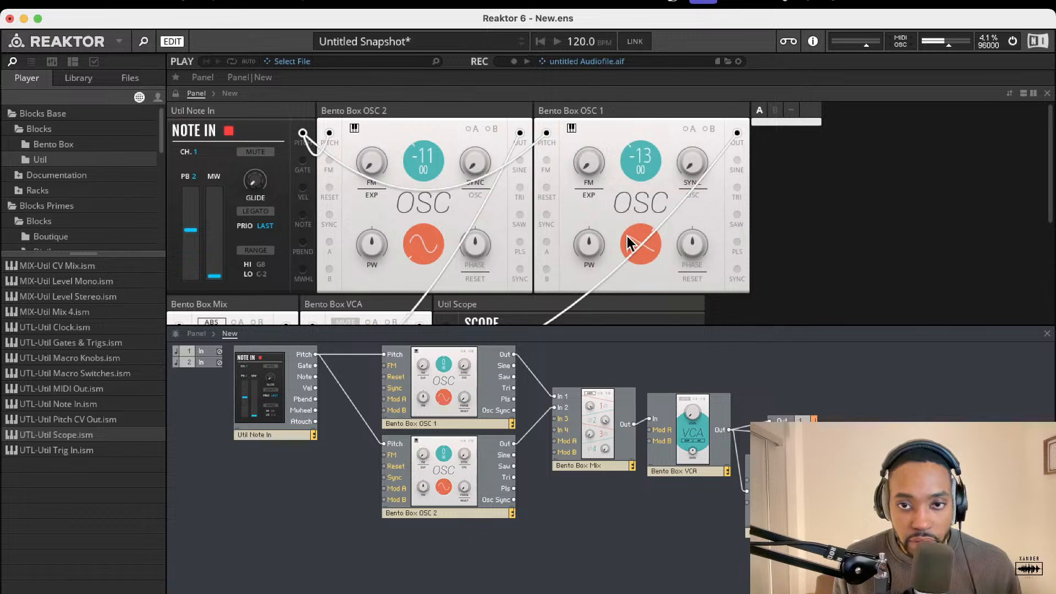
Move the Bento Box OSC 1 panel in front of OSC 2 so the oscillators sit in numerical order
{"action": "scroll", "coordinate": [306, 298], "scroll_direction": "down", "scroll_amount": 2}
{"action": "scroll", "coordinate": [385, 263], "scroll_direction": "up", "scroll_amount": 2}
{"action": "left_click_drag", "start_coordinate": [612, 108], "coordinate": [395, 109]}
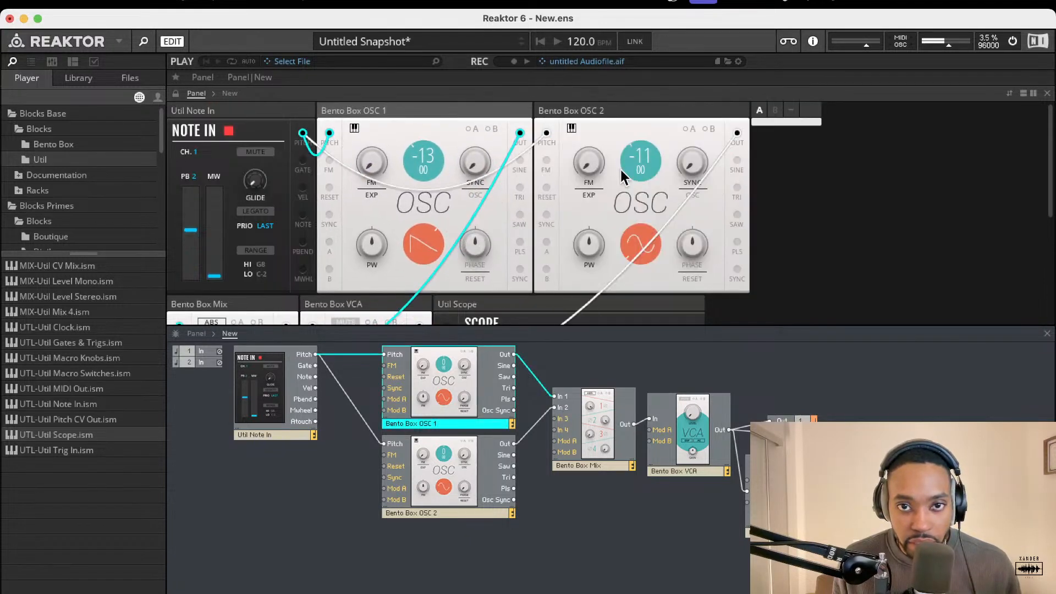
Switch OSC 1 to a sine wave at pitch 13 and OSC 2 to a sawtooth wave
{"action": "left_click", "coordinate": [433, 246]}
{"action": "left_click", "coordinate": [423, 244]}
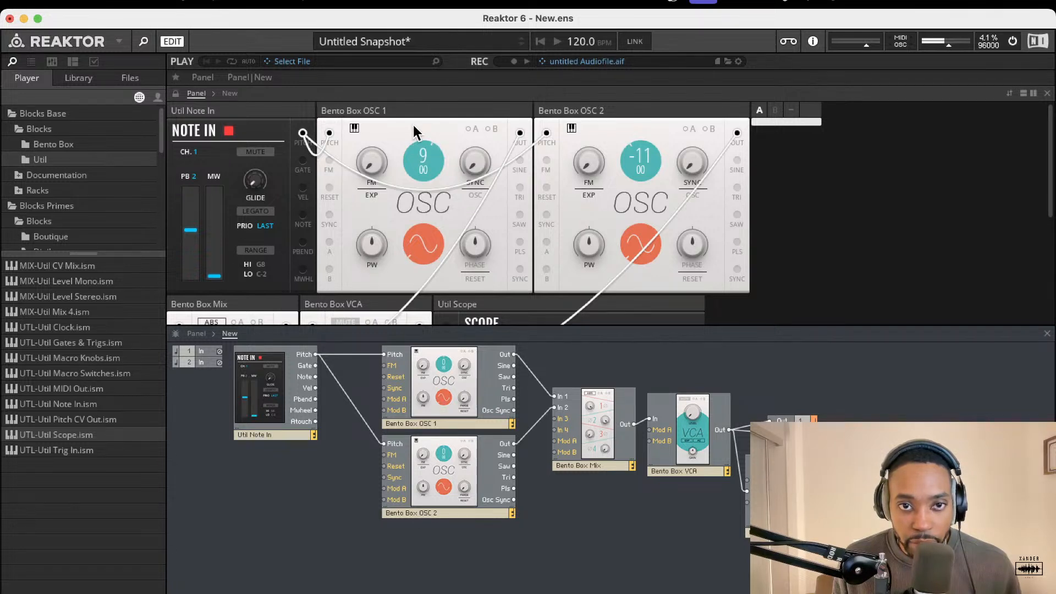
{"action": "left_click_drag", "start_coordinate": [410, 143], "coordinate": [417, 133]}
{"action": "left_click", "coordinate": [643, 242]}
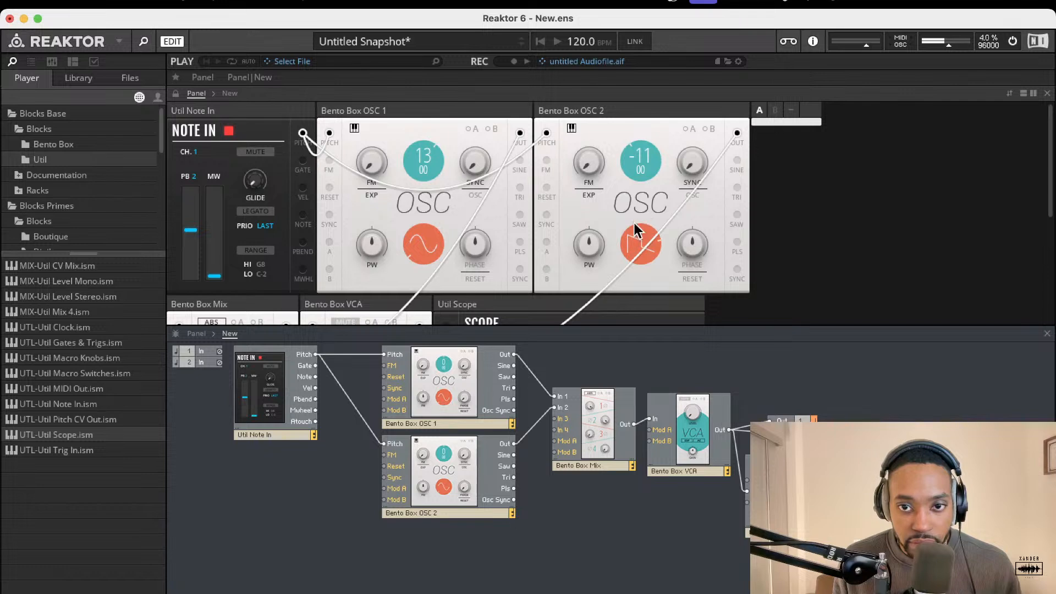
Rebalance the levels of channels 1 and 2 on the Bento Box Mix
{"action": "scroll", "coordinate": [437, 258], "scroll_direction": "down", "scroll_amount": 5}
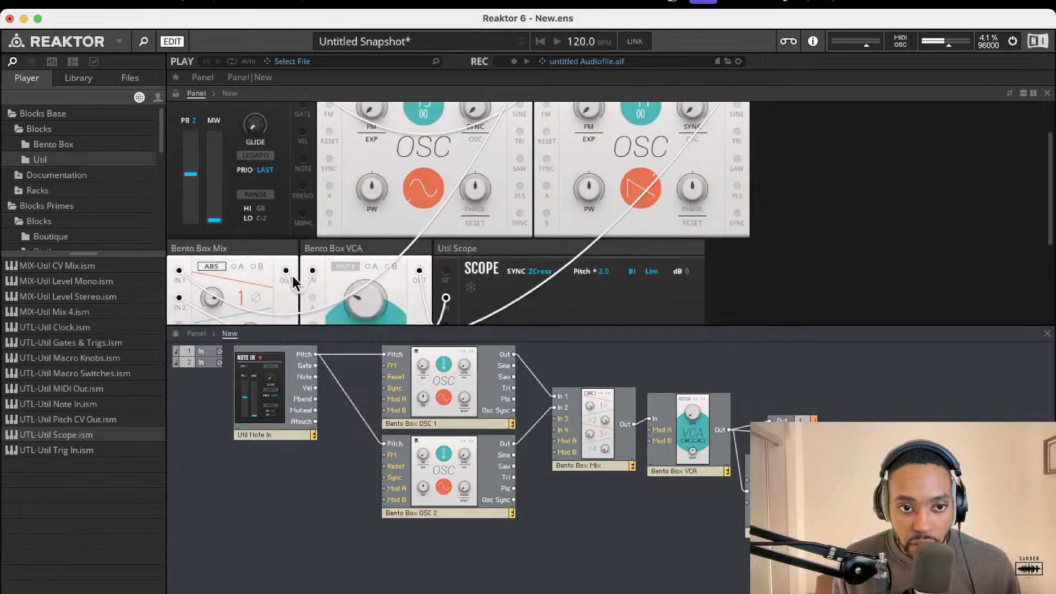
{"action": "left_click_drag", "start_coordinate": [251, 296], "coordinate": [265, 255]}
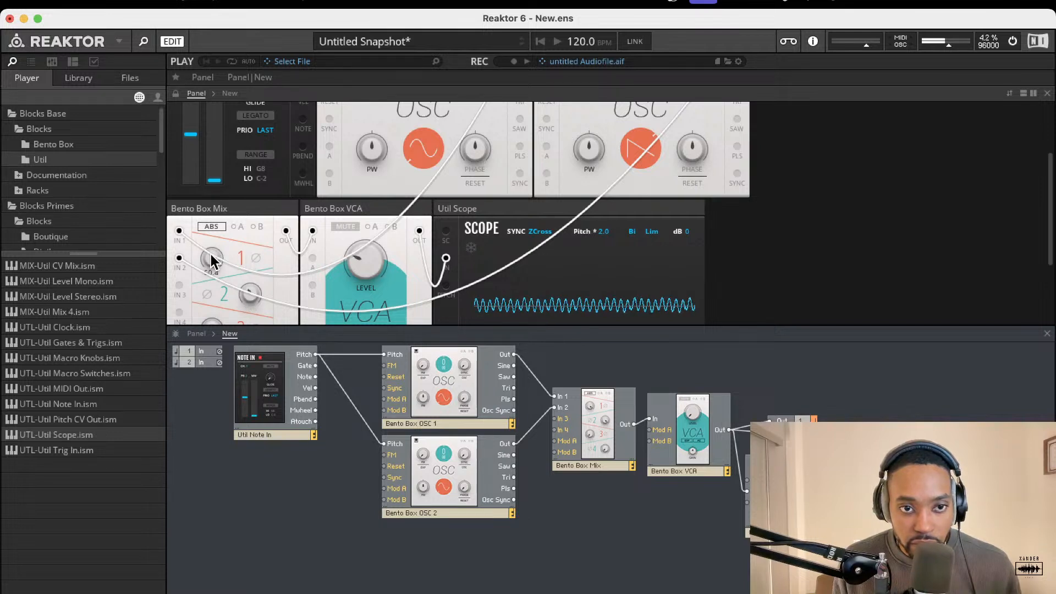
Retune the two oscillators, setting OSC 1's pitch to 2 and OSC 2's pitch to -8
{"action": "scroll", "coordinate": [383, 211], "scroll_direction": "up", "scroll_amount": 3}
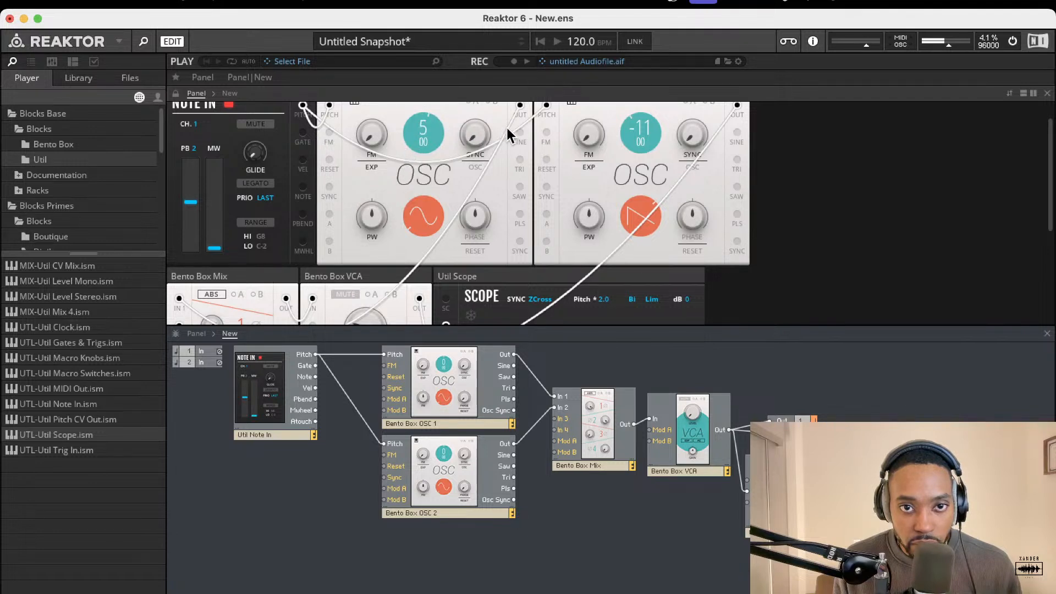
{"action": "left_click_drag", "start_coordinate": [630, 106], "coordinate": [649, 5]}
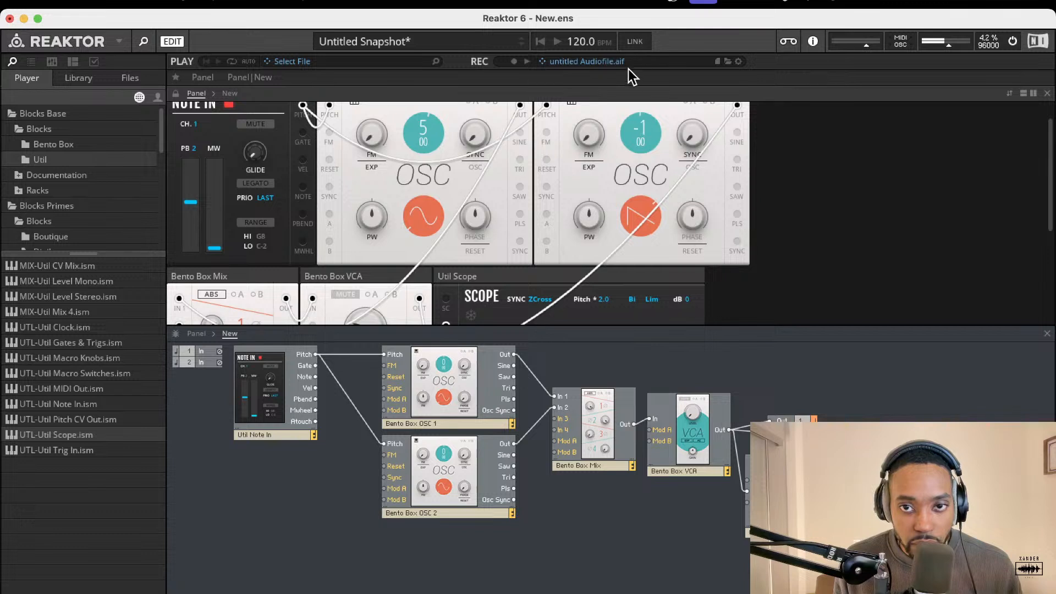
{"action": "left_click_drag", "start_coordinate": [432, 105], "coordinate": [467, 72]}
{"action": "left_click_drag", "start_coordinate": [637, 132], "coordinate": [636, 101]}
{"action": "left_click_drag", "start_coordinate": [621, 175], "coordinate": [639, 135]}
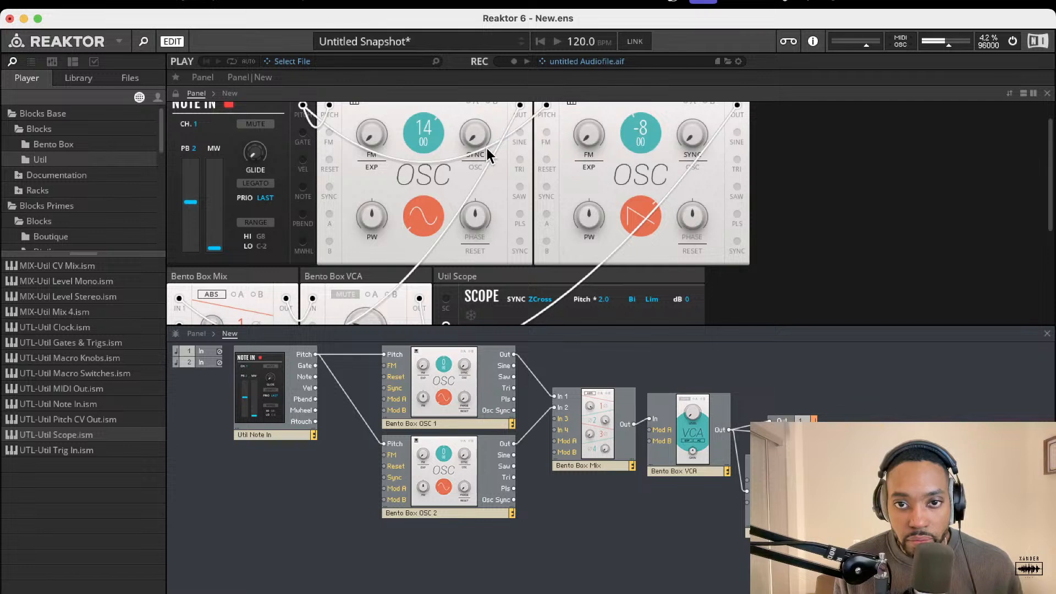
{"action": "left_click_drag", "start_coordinate": [414, 160], "coordinate": [418, 198]}
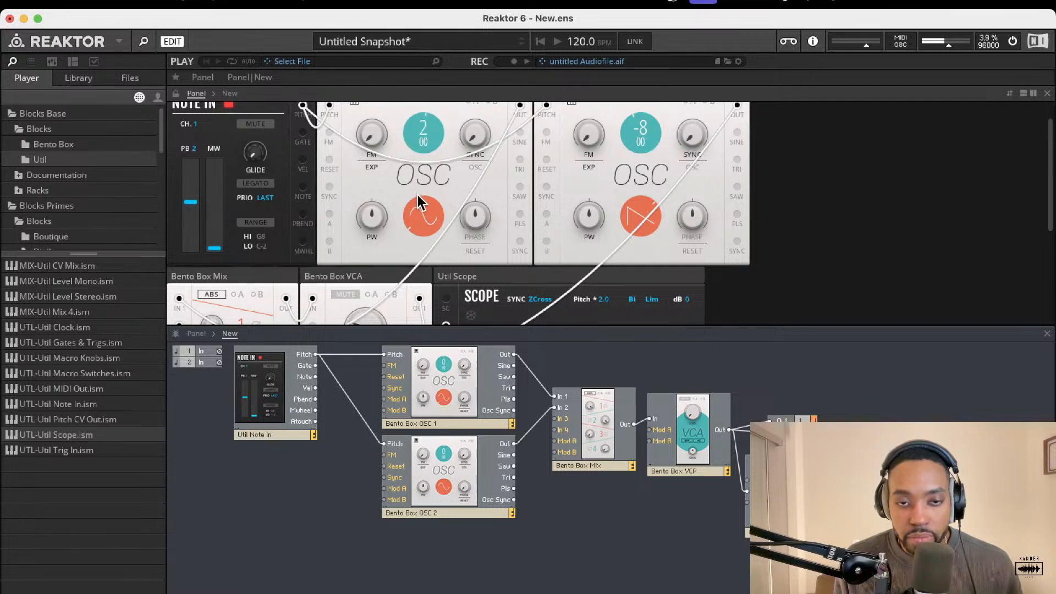
Add a Bento ADSR Envelope below the mixer, wiring Note In's Gate to its Mod A and its output to the VCA's Mod A
{"action": "scroll", "coordinate": [417, 193], "scroll_direction": "down", "scroll_amount": 3}
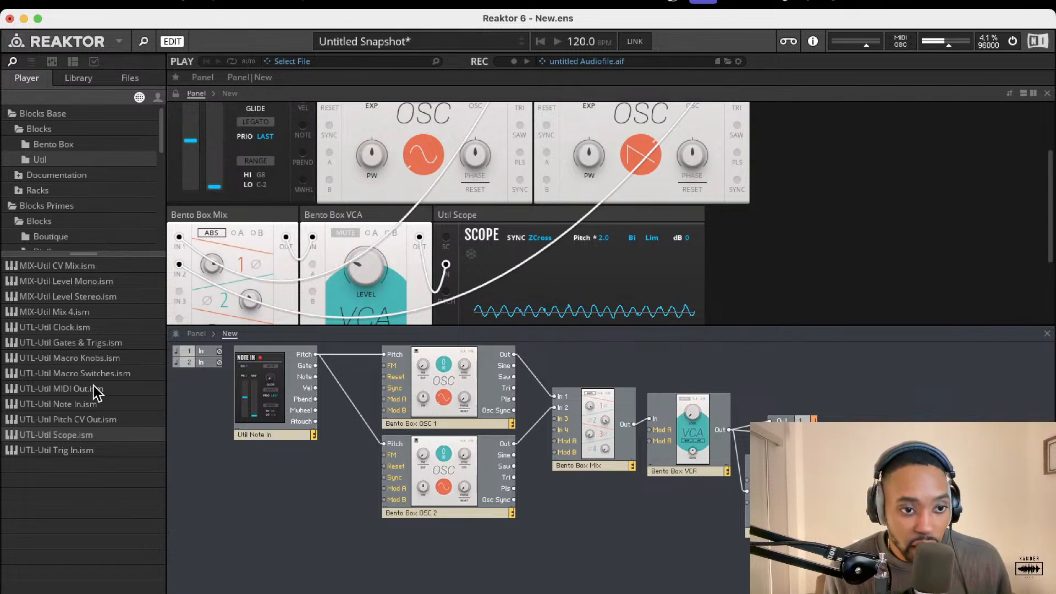
{"action": "left_click", "coordinate": [65, 144]}
{"action": "left_click_drag", "start_coordinate": [114, 328], "coordinate": [549, 487]}
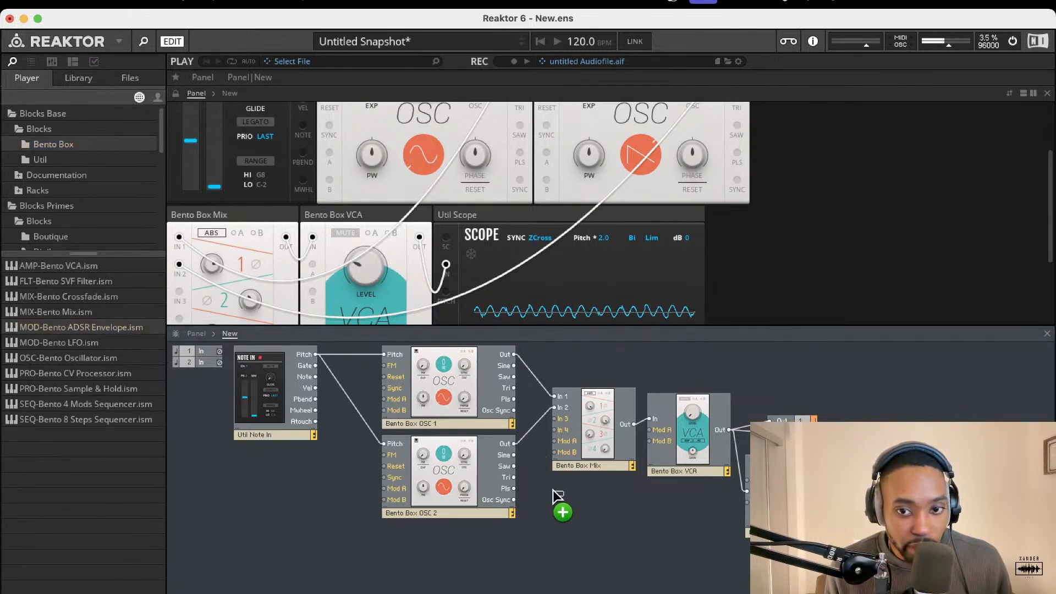
{"action": "left_click_drag", "start_coordinate": [651, 510], "coordinate": [314, 365]}
{"action": "left_click_drag", "start_coordinate": [692, 526], "coordinate": [659, 433]}
Set the VCA level's modulation A amount and connect Note In's Gate output to the ADSR's Gate input
{"action": "scroll", "coordinate": [401, 204], "scroll_direction": "down", "scroll_amount": 2}
{"action": "left_click", "coordinate": [370, 213]}
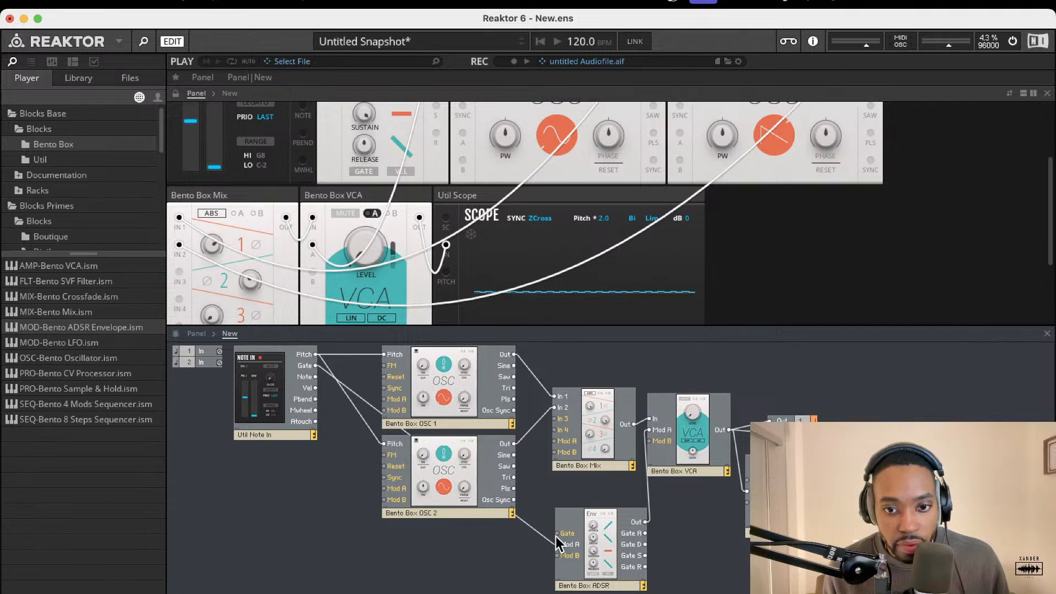
{"action": "left_click_drag", "start_coordinate": [557, 534], "coordinate": [315, 365]}
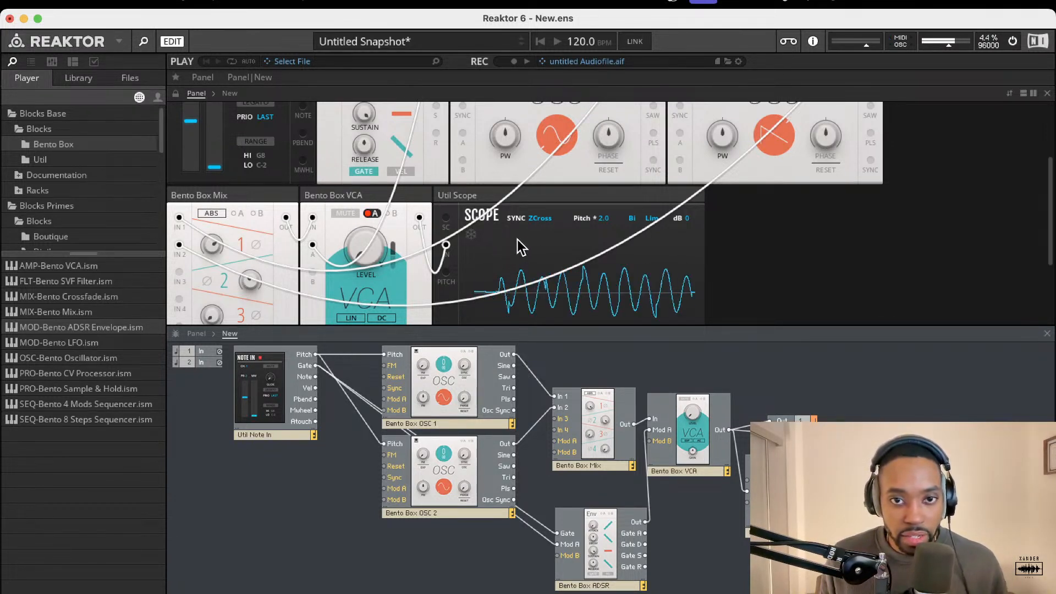
Show the ADSR's modulation A controls and adjust the modulation amounts of its envelope stages
{"action": "mouse_move", "coordinate": [486, 154]}
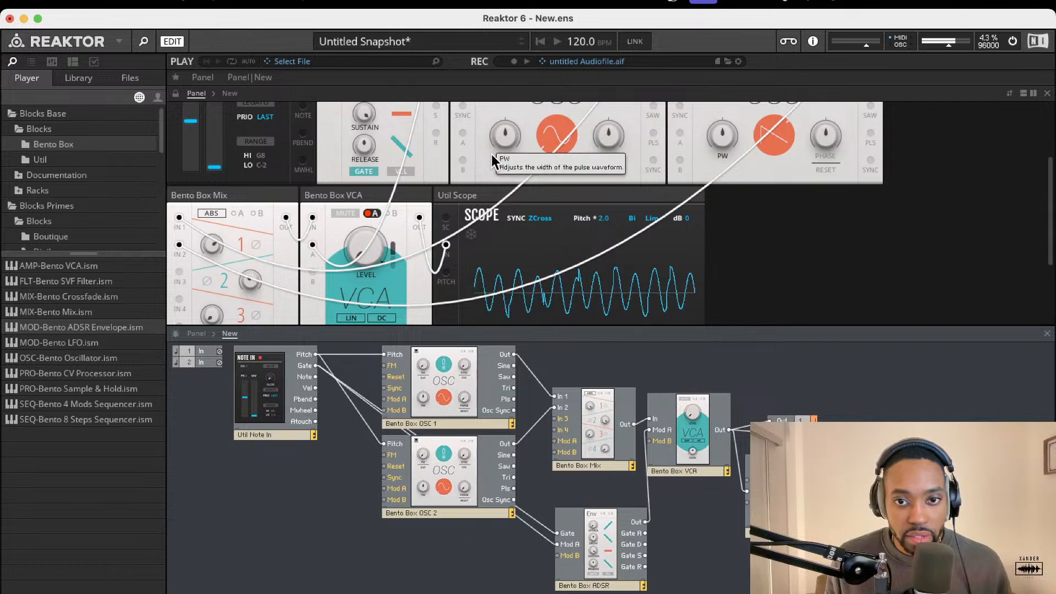
{"action": "scroll", "coordinate": [570, 172], "scroll_direction": "up", "scroll_amount": 3}
{"action": "scroll", "coordinate": [227, 266], "scroll_direction": "down", "scroll_amount": 5}
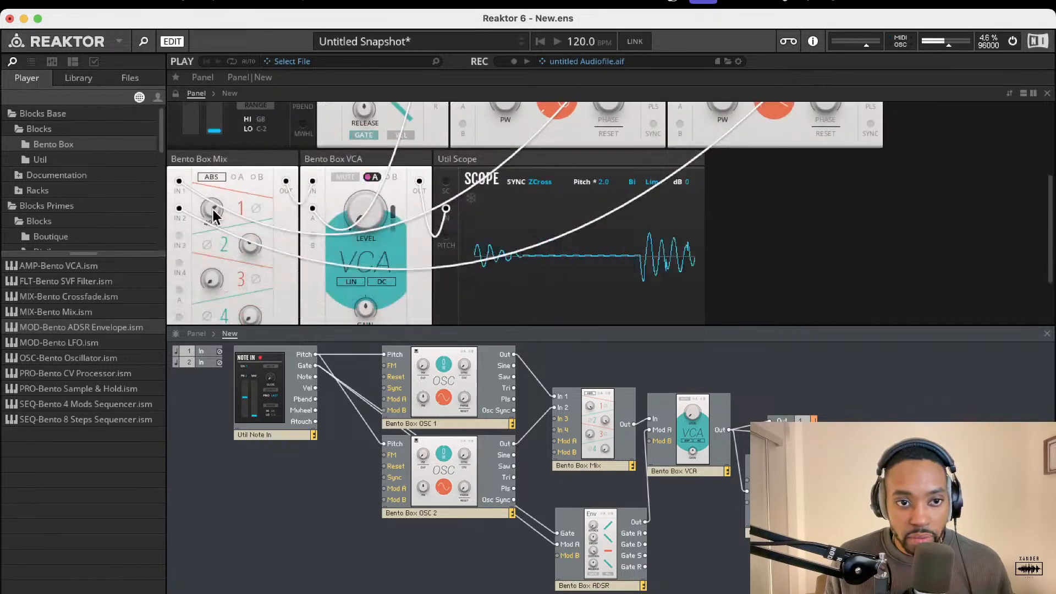
{"action": "mouse_move", "coordinate": [223, 213]}
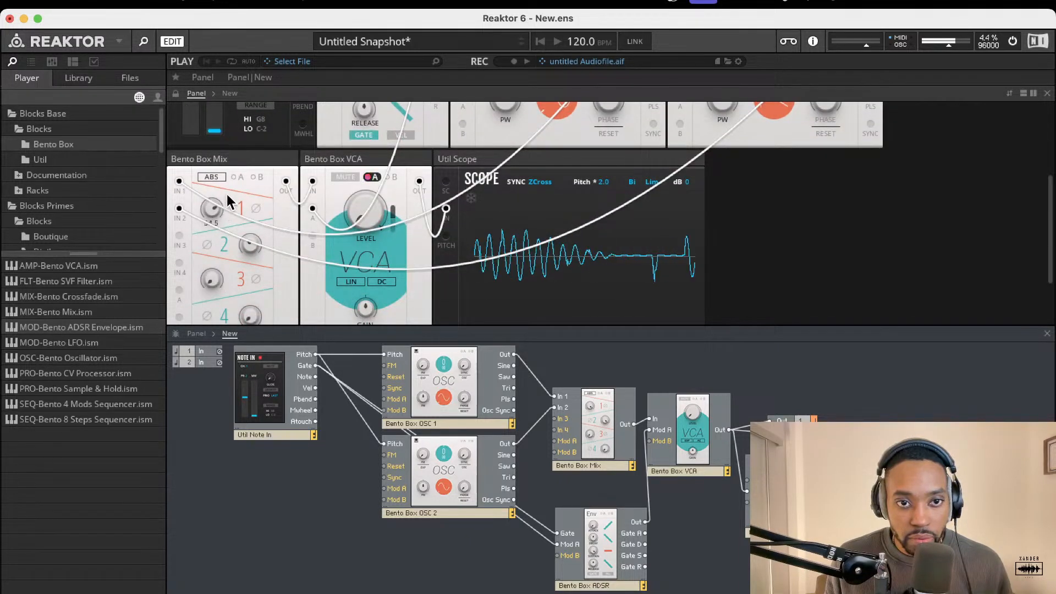
{"action": "scroll", "coordinate": [345, 187], "scroll_direction": "up", "scroll_amount": 6}
{"action": "mouse_move", "coordinate": [368, 150]}
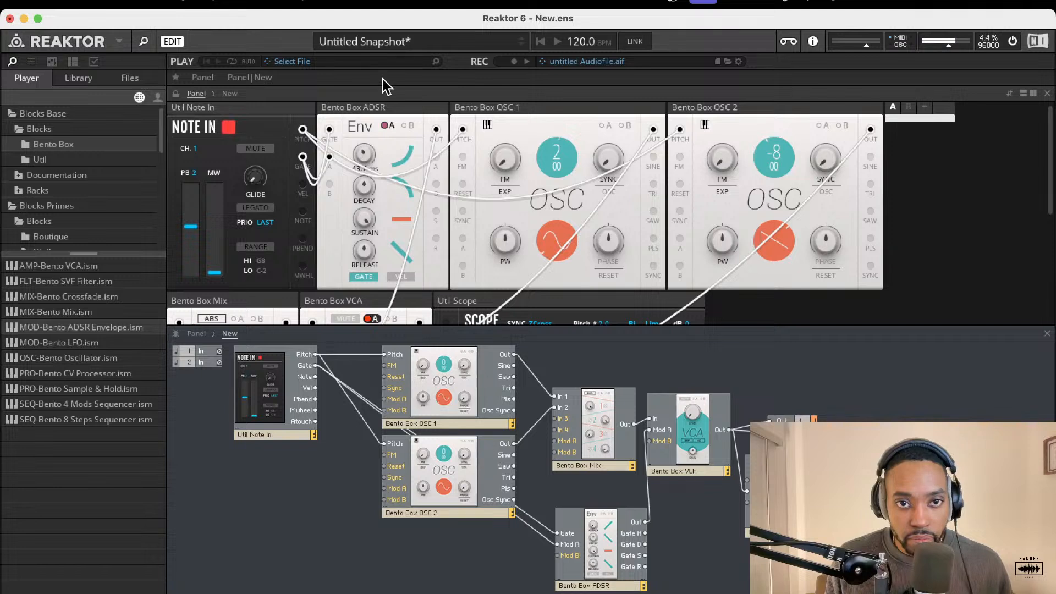
{"action": "left_click", "coordinate": [386, 124]}
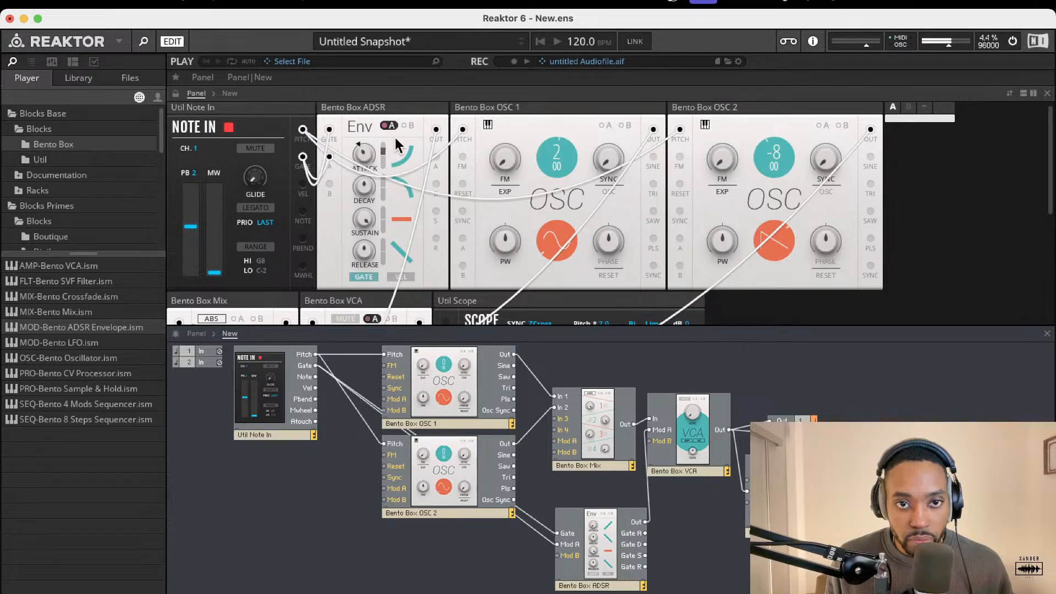
{"action": "mouse_move", "coordinate": [383, 185]}
{"action": "left_mouse_down"}
{"action": "mouse_move", "coordinate": [383, 215]}
{"action": "mouse_move", "coordinate": [384, 200]}
{"action": "left_mouse_up"}
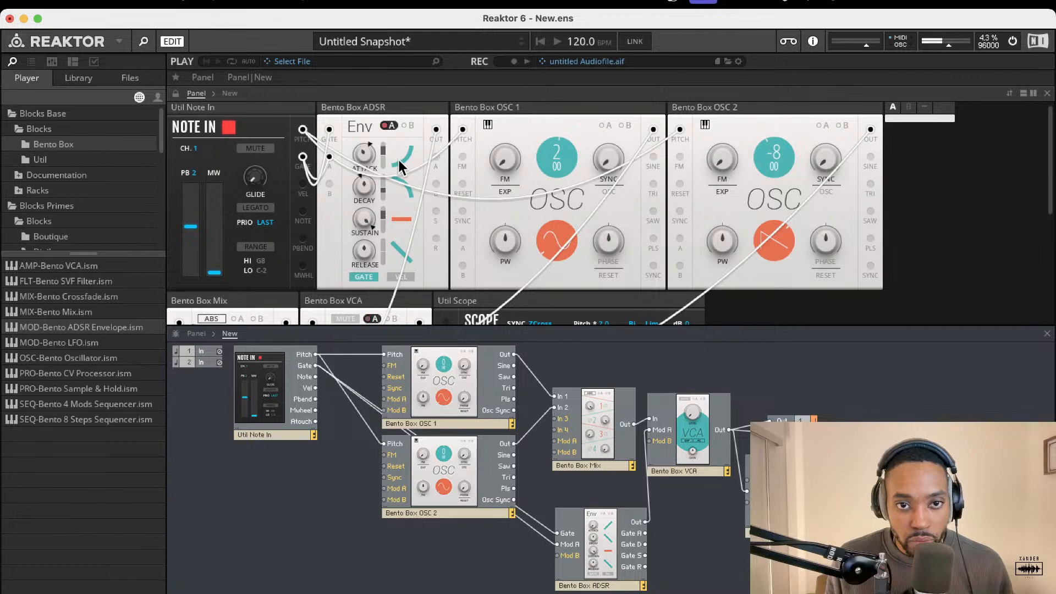
{"action": "left_click_drag", "start_coordinate": [381, 247], "coordinate": [384, 240]}
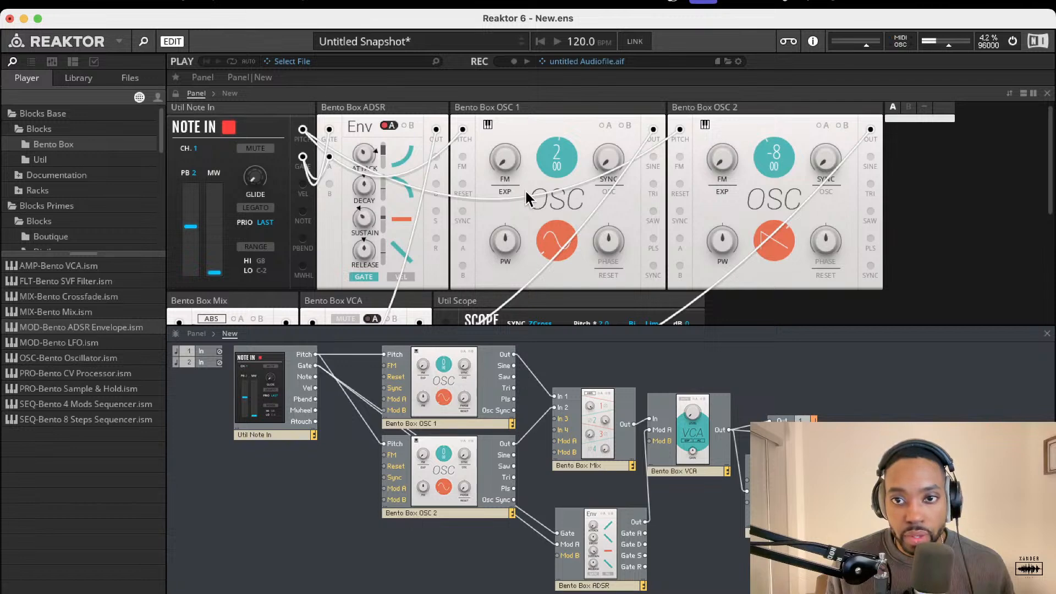
Add a Bento SVF Filter, shift the mixer and ADSR blocks to make room, and wire the filter between the mixer and VCA
{"action": "scroll", "coordinate": [605, 211], "scroll_direction": "down", "scroll_amount": 5}
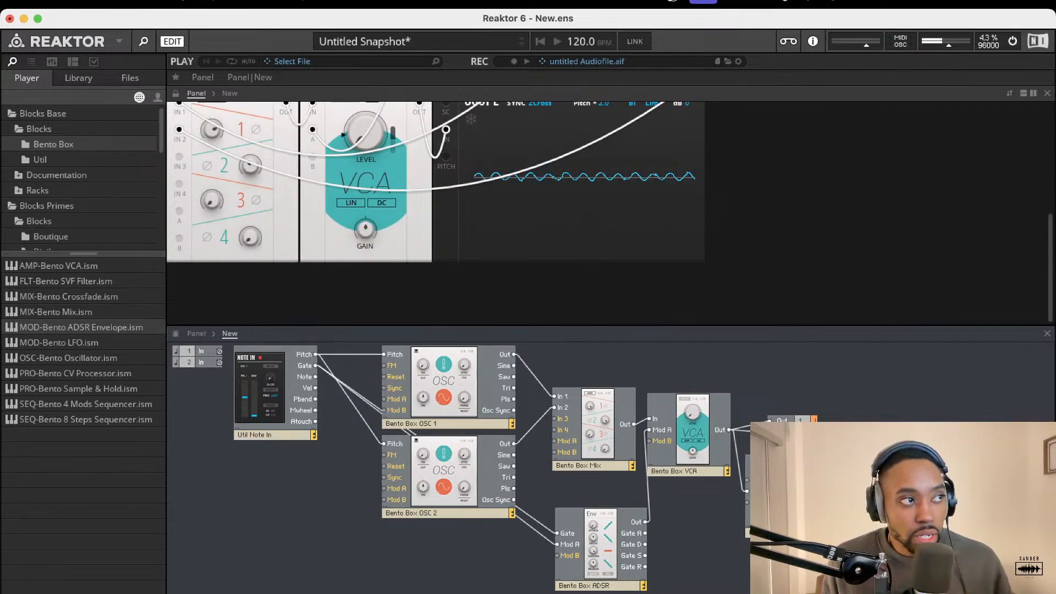
{"action": "left_click_drag", "start_coordinate": [105, 281], "coordinate": [690, 497]}
{"action": "left_click_drag", "start_coordinate": [584, 367], "coordinate": [565, 574]}
{"action": "left_click_drag", "start_coordinate": [691, 547], "coordinate": [649, 533]}
{"action": "left_click_drag", "start_coordinate": [615, 436], "coordinate": [604, 430]}
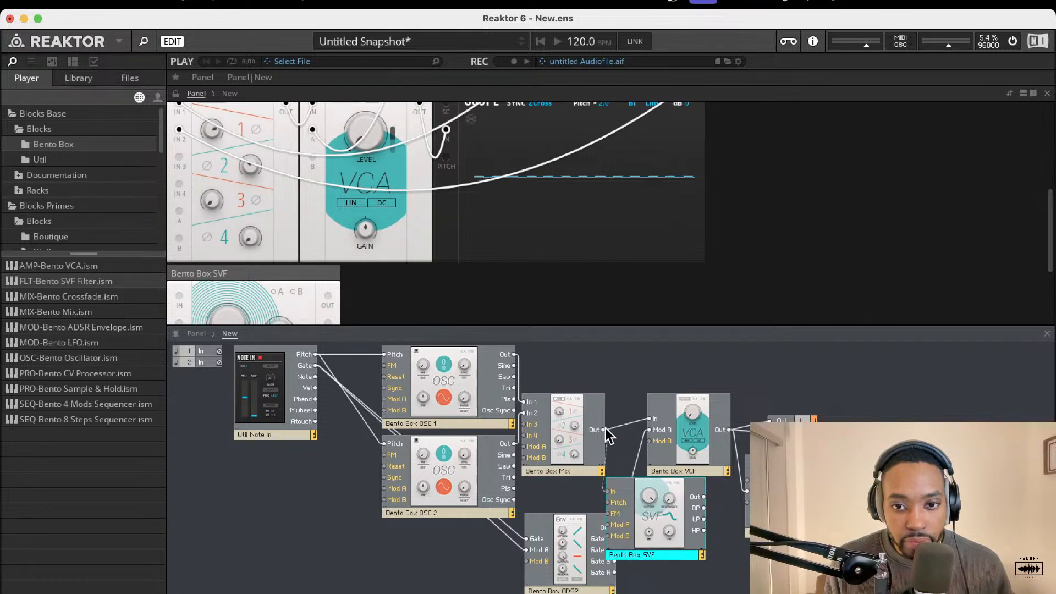
{"action": "left_click_drag", "start_coordinate": [698, 522], "coordinate": [635, 520]}
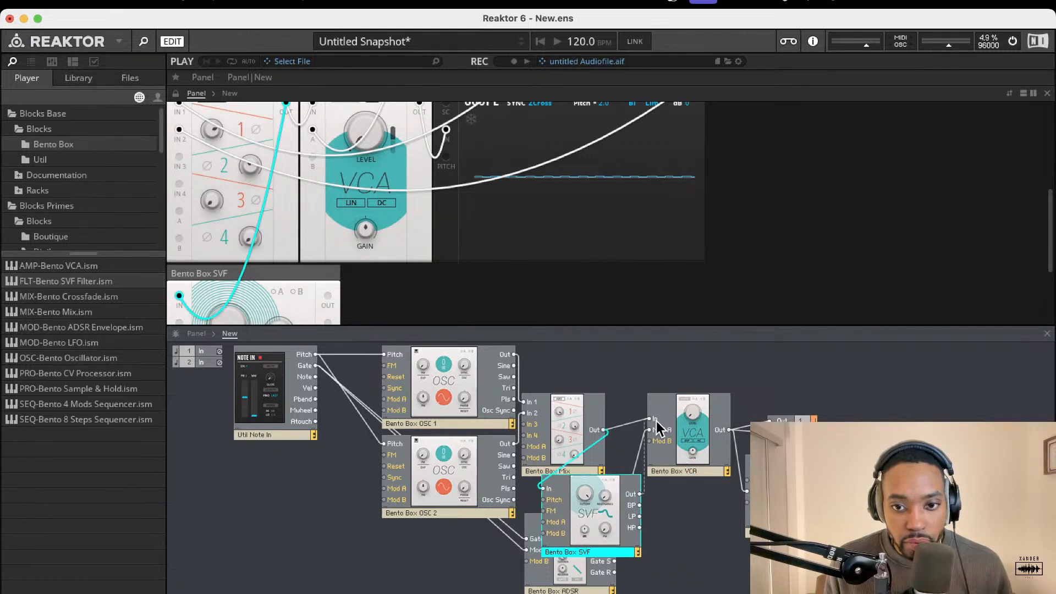
{"action": "left_click_drag", "start_coordinate": [658, 417], "coordinate": [654, 419]}
Lower the SVF filter's cutoff to 3.40 kHz
{"action": "scroll", "coordinate": [223, 265], "scroll_direction": "down", "scroll_amount": 1}
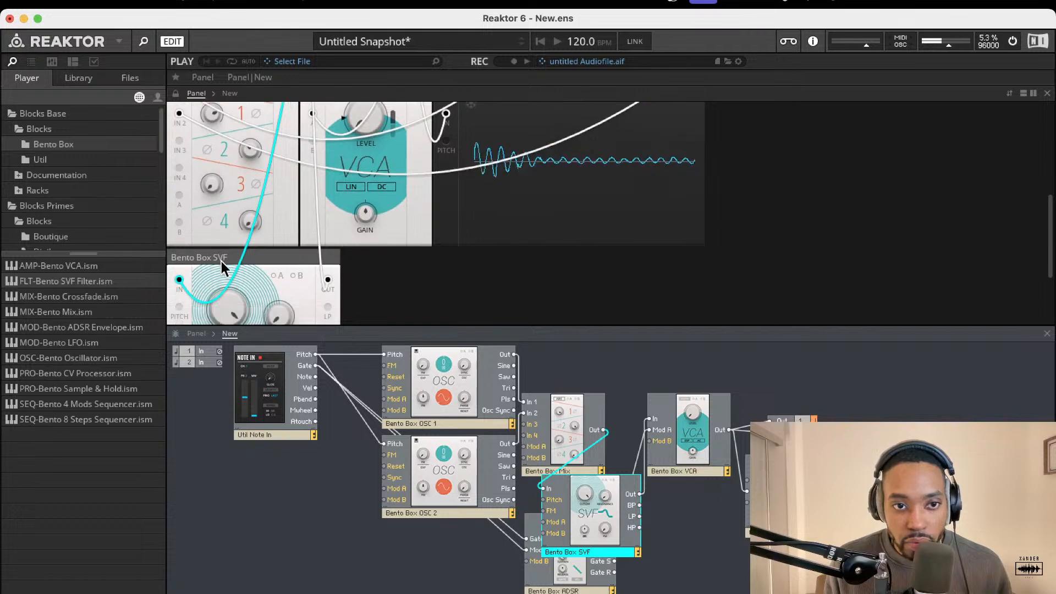
{"action": "left_click_drag", "start_coordinate": [228, 309], "coordinate": [229, 335]}
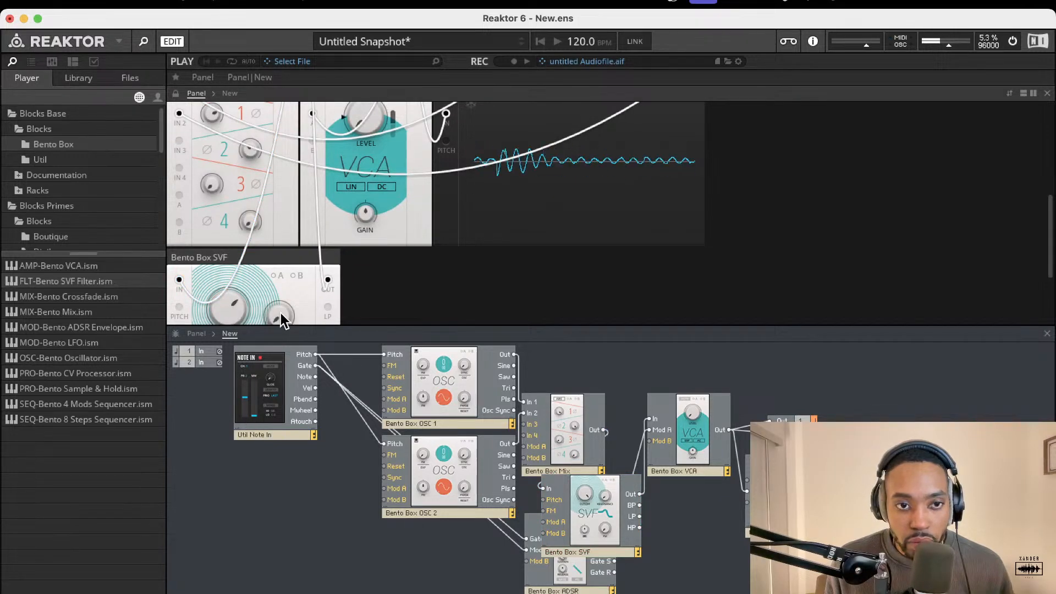
{"action": "scroll", "coordinate": [276, 264], "scroll_direction": "down", "scroll_amount": 3}
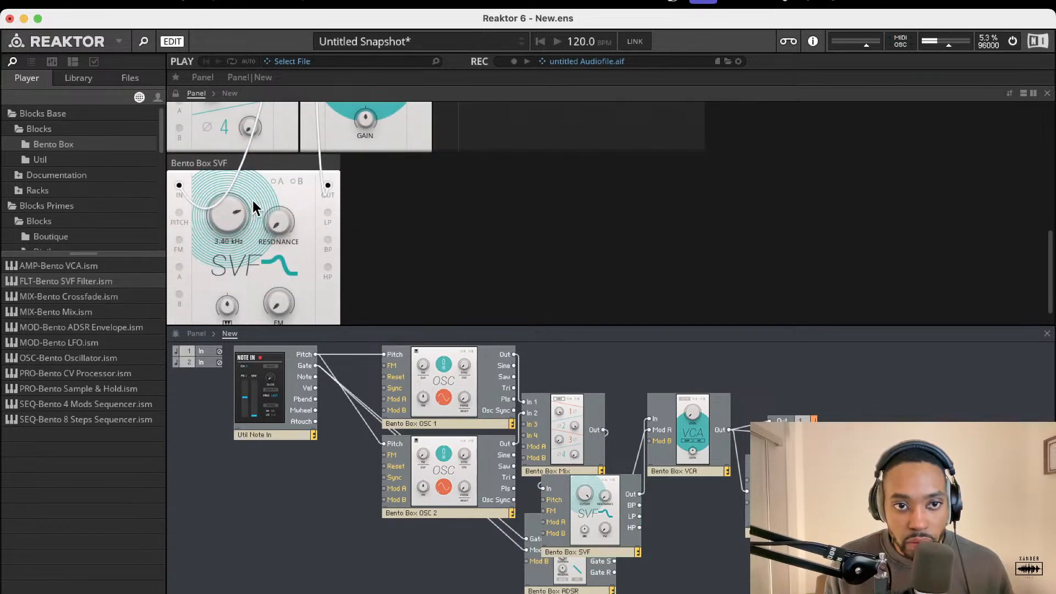
Place the SVF panel between the mixer and VCA panels and set the modulation A amount on its cutoff
{"action": "scroll", "coordinate": [253, 225], "scroll_direction": "up", "scroll_amount": 5}
{"action": "left_click_drag", "start_coordinate": [277, 292], "coordinate": [486, 187]}
{"action": "left_click_drag", "start_coordinate": [398, 199], "coordinate": [247, 185]}
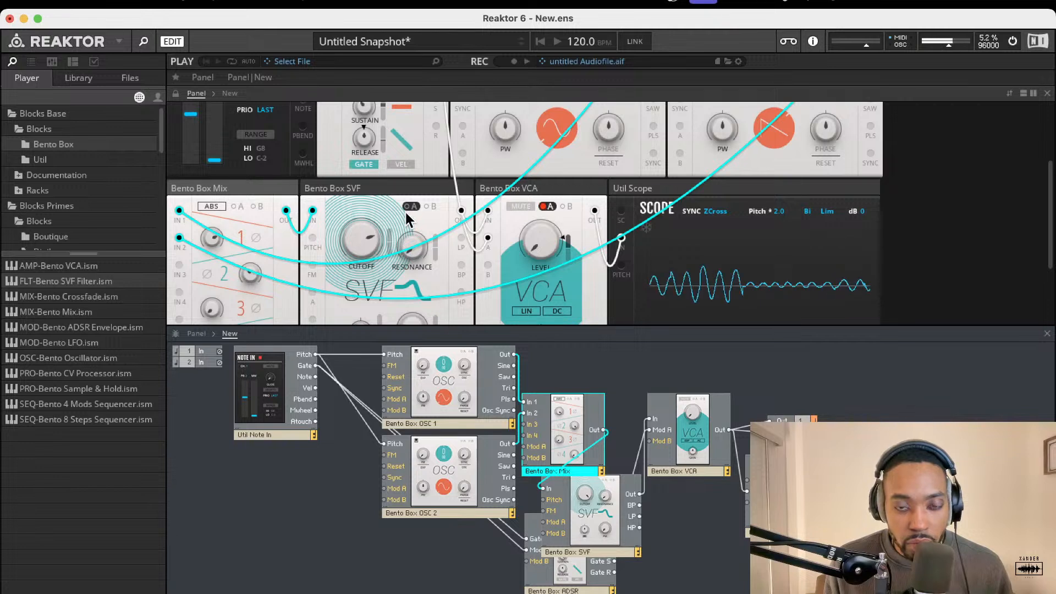
{"action": "left_click", "coordinate": [390, 224]}
{"action": "left_click_drag", "start_coordinate": [389, 235], "coordinate": [408, 164]}
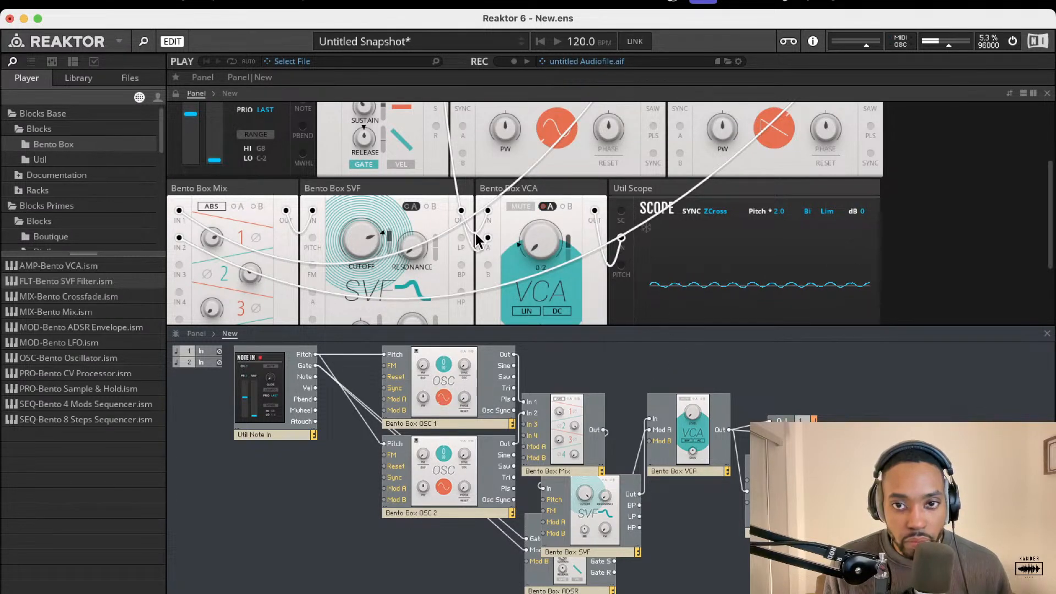
Change Bento Box OSC 2's waveform and set its pitch to 17
{"action": "scroll", "coordinate": [806, 199], "scroll_direction": "up", "scroll_amount": 3}
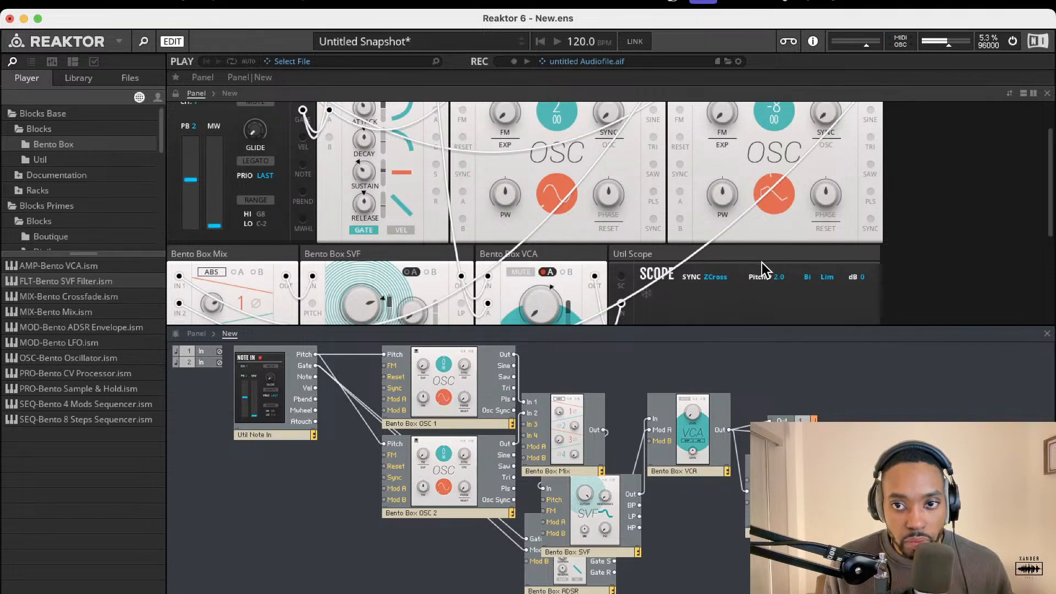
{"action": "scroll", "coordinate": [741, 172], "scroll_direction": "up", "scroll_amount": 2}
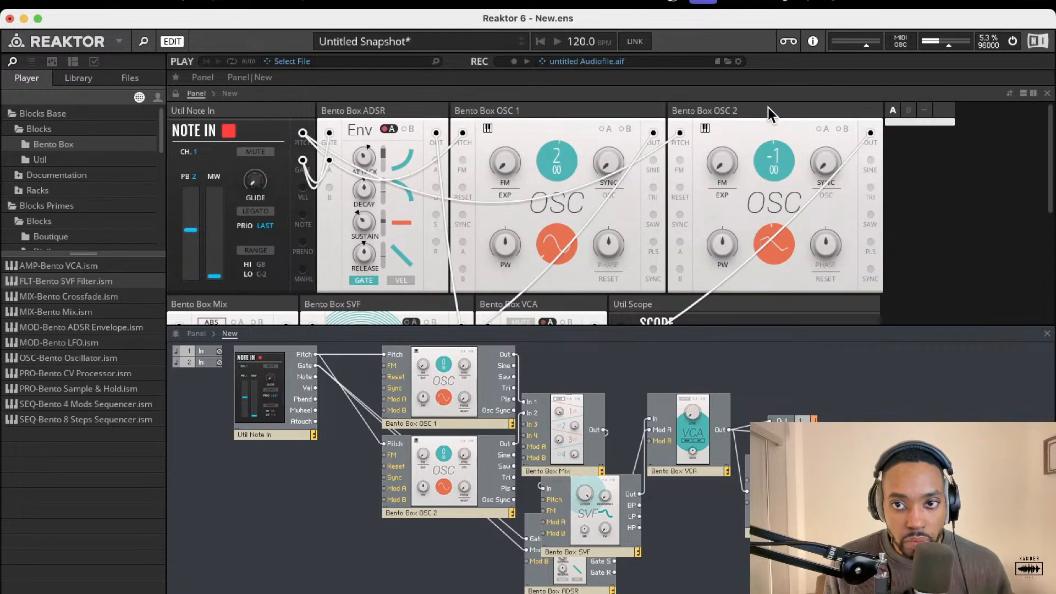
{"action": "left_click_drag", "start_coordinate": [781, 17], "coordinate": [781, 7]}
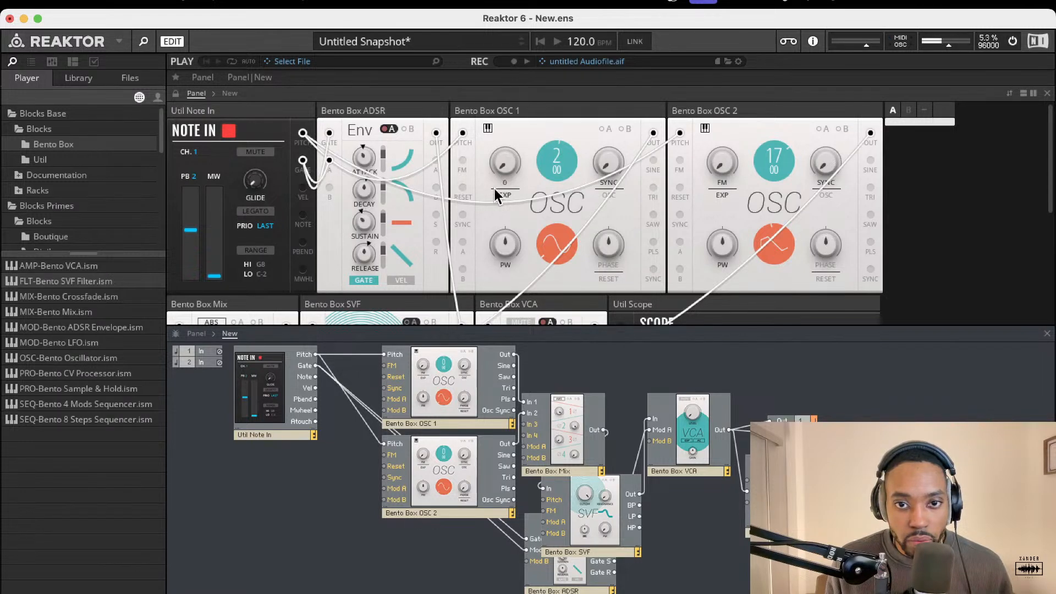
Set Bento Box OSC 1's pulse width to -57 and its sync amount to 1.5
{"action": "left_click_drag", "start_coordinate": [495, 245], "coordinate": [519, 132]}
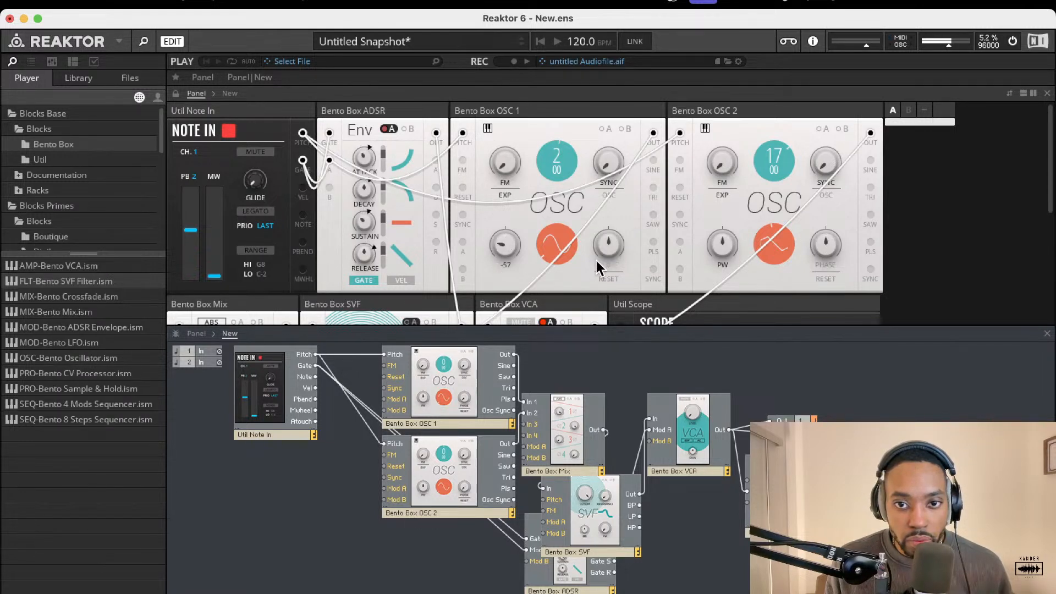
{"action": "mouse_move", "coordinate": [613, 163]}
{"action": "left_mouse_down"}
{"action": "mouse_move", "coordinate": [616, 2]}
{"action": "mouse_move", "coordinate": [610, 159]}
{"action": "left_mouse_up"}
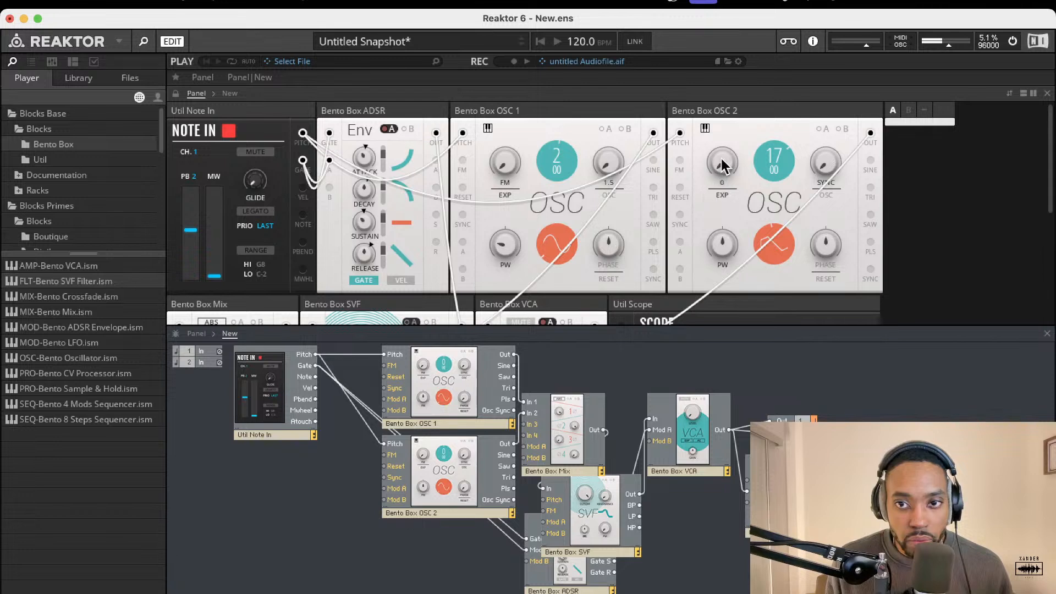
Set Bento Box OSC 2's pulse width to -99 and raise its sync and phase amounts
{"action": "left_click_drag", "start_coordinate": [725, 248], "coordinate": [725, 245]}
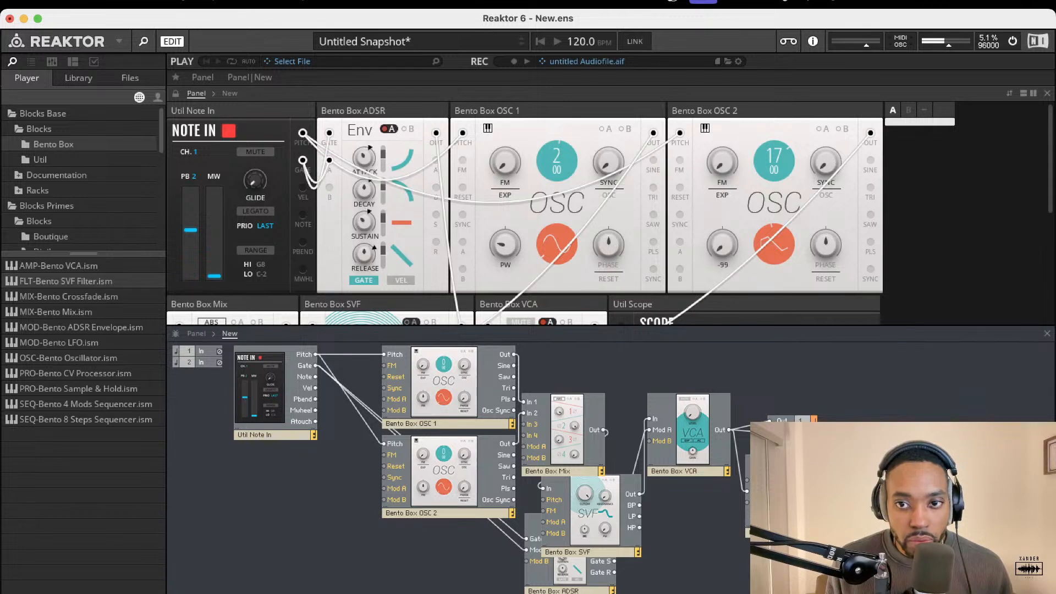
{"action": "left_click_drag", "start_coordinate": [831, 166], "coordinate": [831, 1]}
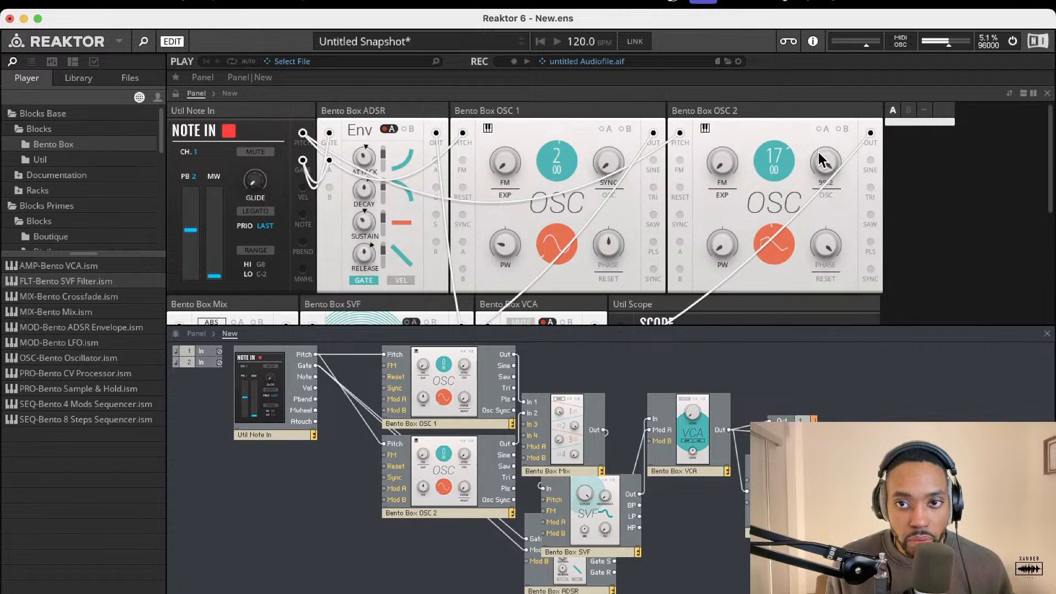
Lower the channel 2 level on the Bento Box Mix
{"action": "scroll", "coordinate": [447, 266], "scroll_direction": "down", "scroll_amount": 5}
{"action": "scroll", "coordinate": [448, 238], "scroll_direction": "up", "scroll_amount": 2}
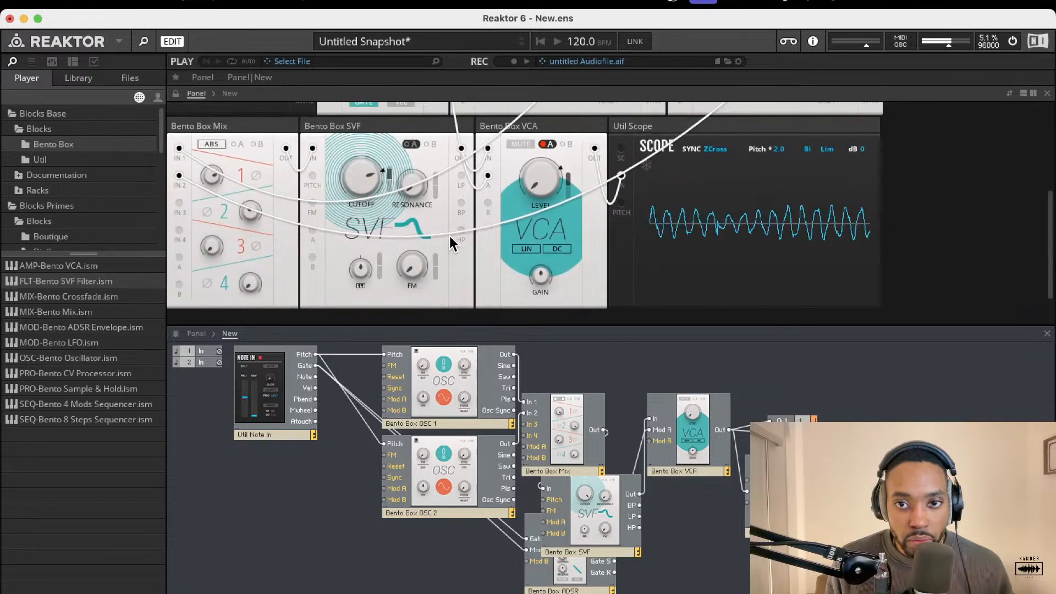
{"action": "scroll", "coordinate": [448, 241], "scroll_direction": "down", "scroll_amount": 1}
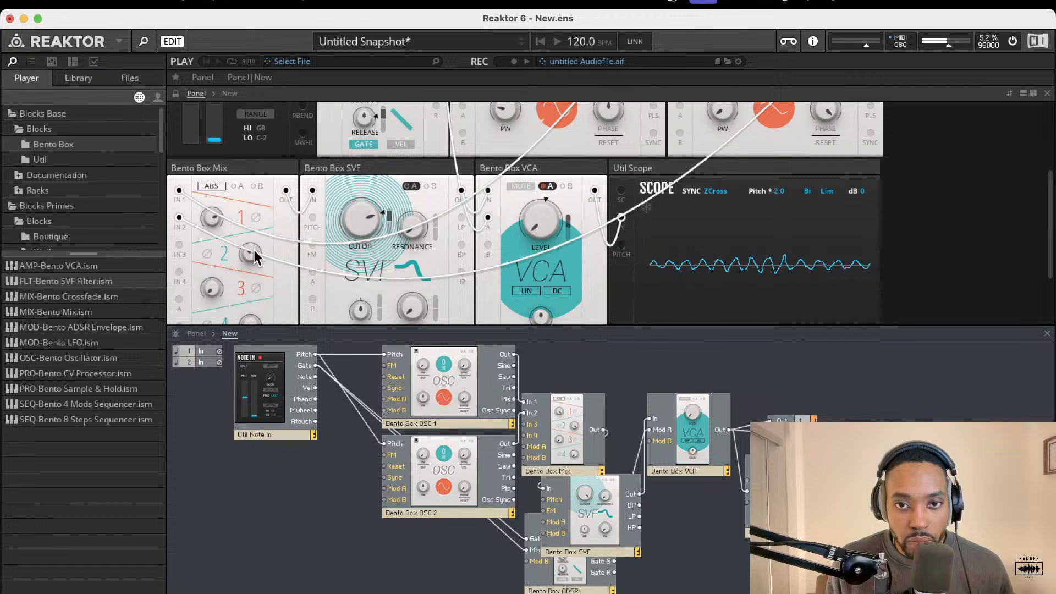
{"action": "left_click_drag", "start_coordinate": [254, 250], "coordinate": [233, 305]}
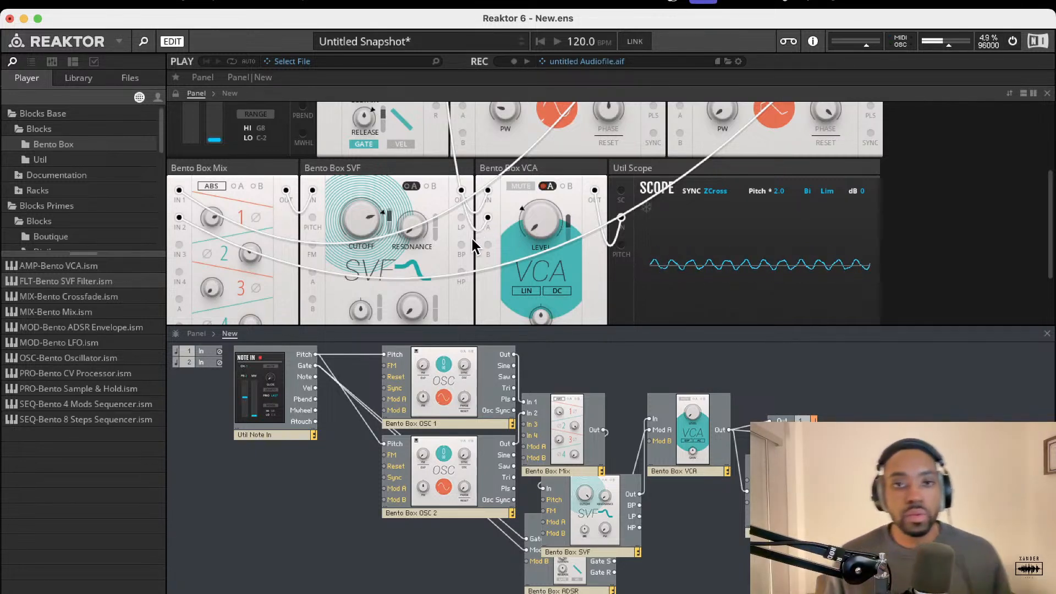
Raise Bento Box OSC 2's pitch to 29
{"action": "scroll", "coordinate": [470, 252], "scroll_direction": "up", "scroll_amount": 2}
{"action": "scroll", "coordinate": [470, 253], "scroll_direction": "up", "scroll_amount": 5}
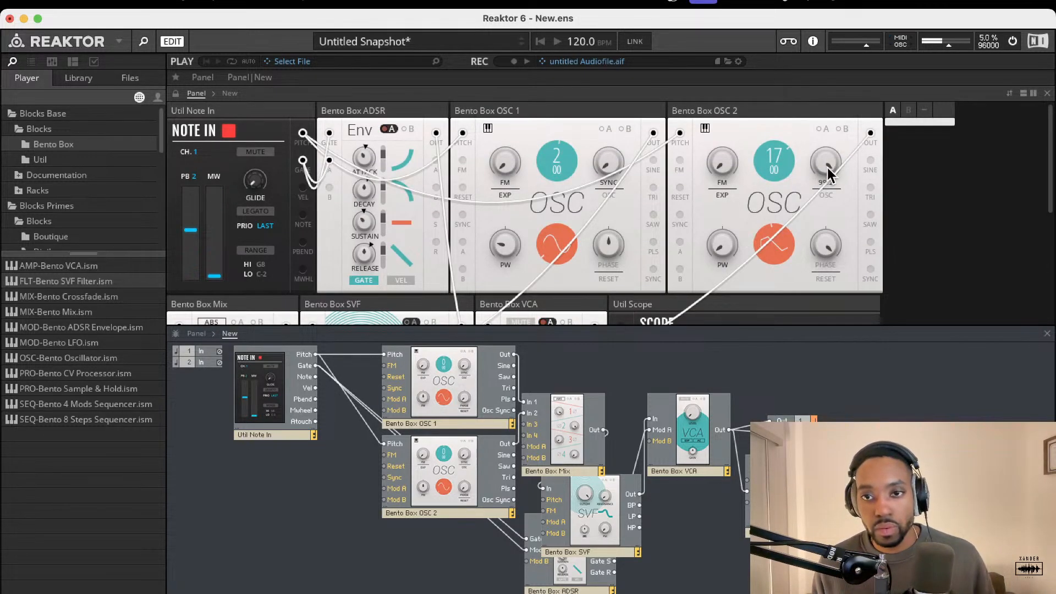
{"action": "left_click_drag", "start_coordinate": [767, 152], "coordinate": [763, 256]}
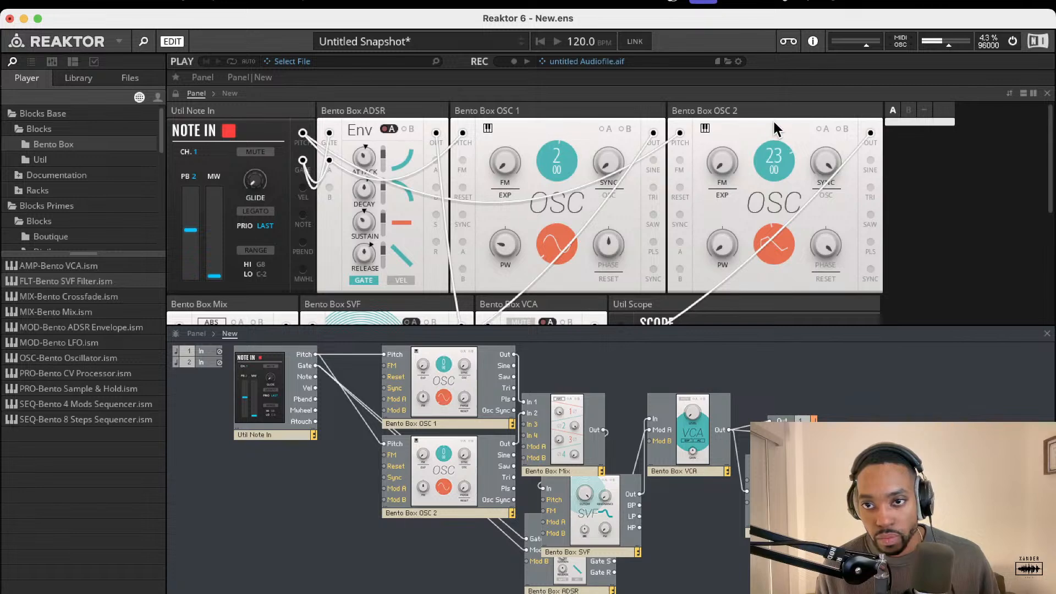
{"action": "left_click_drag", "start_coordinate": [775, 104], "coordinate": [774, 86]}
{"action": "scroll", "coordinate": [338, 232], "scroll_direction": "down", "scroll_amount": 8}
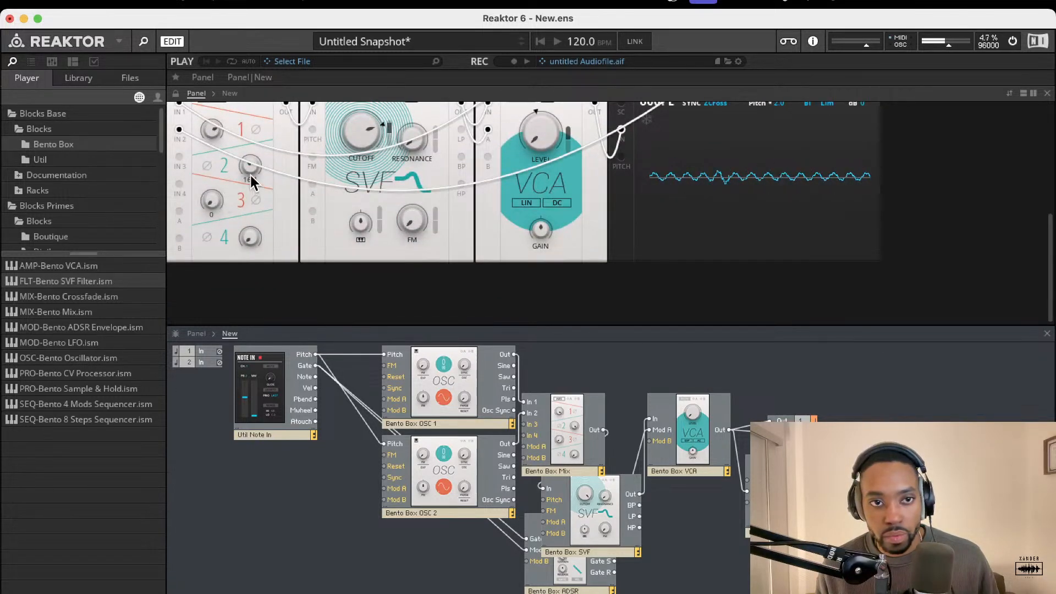
{"action": "scroll", "coordinate": [249, 187], "scroll_direction": "up", "scroll_amount": 8}
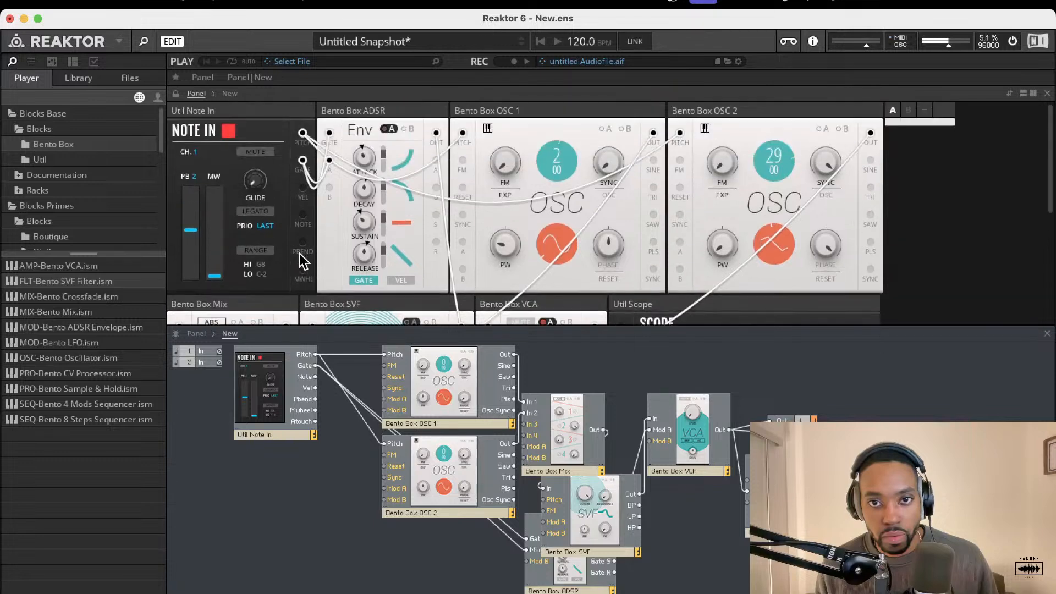
{"action": "scroll", "coordinate": [290, 259], "scroll_direction": "down", "scroll_amount": 8}
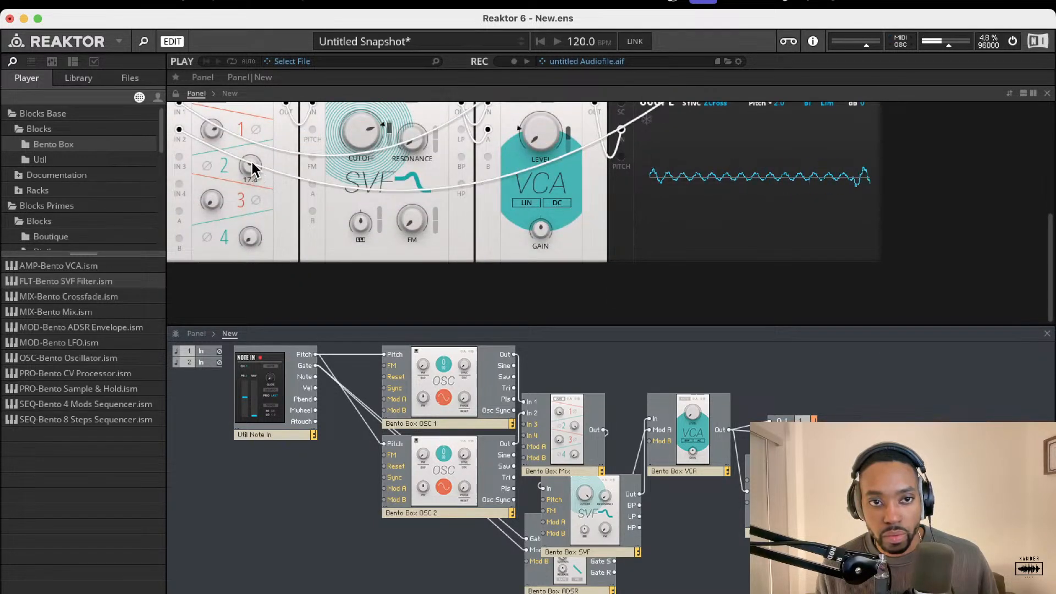
{"action": "left_click_drag", "start_coordinate": [253, 160], "coordinate": [261, 133]}
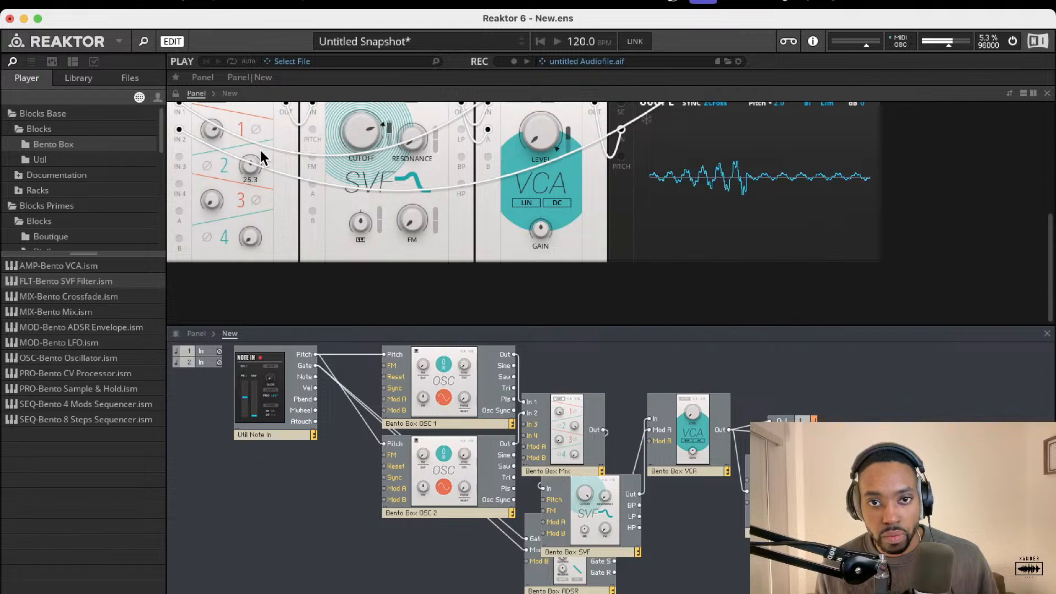
Move the Bento Box ADSR block in the structure out from beneath the SVF block
{"action": "scroll", "coordinate": [259, 147], "scroll_direction": "up", "scroll_amount": 5}
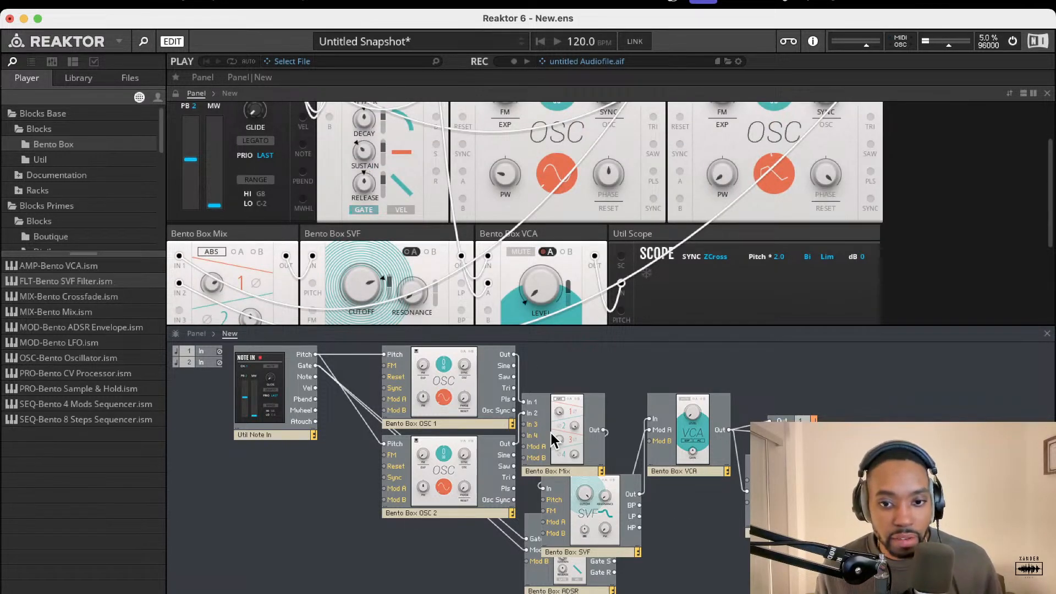
{"action": "left_click_drag", "start_coordinate": [551, 576], "coordinate": [489, 588]}
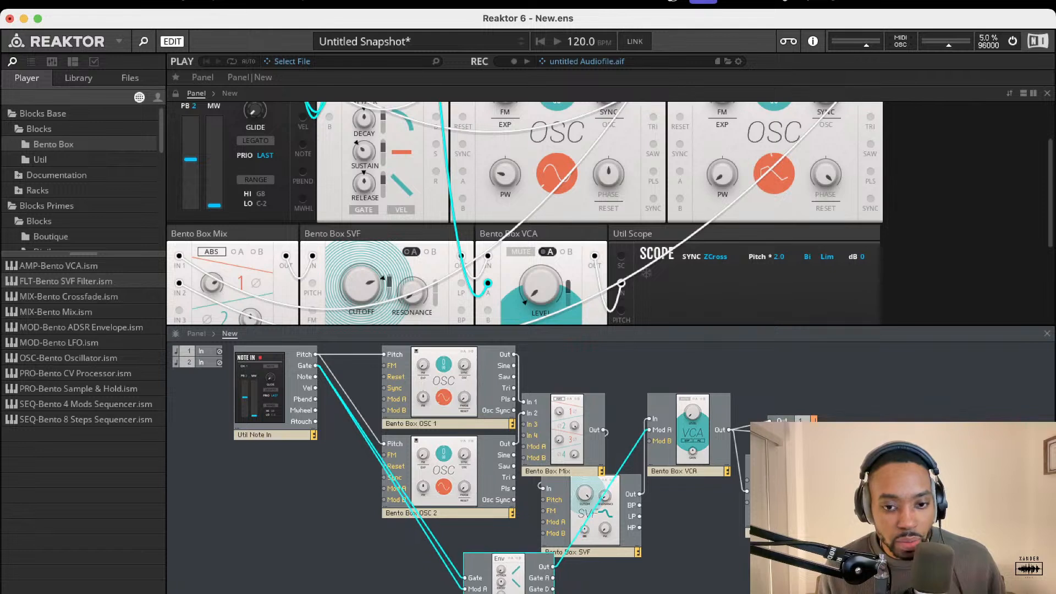
{"action": "left_click", "coordinate": [456, 587]}
{"action": "left_click", "coordinate": [461, 586]}
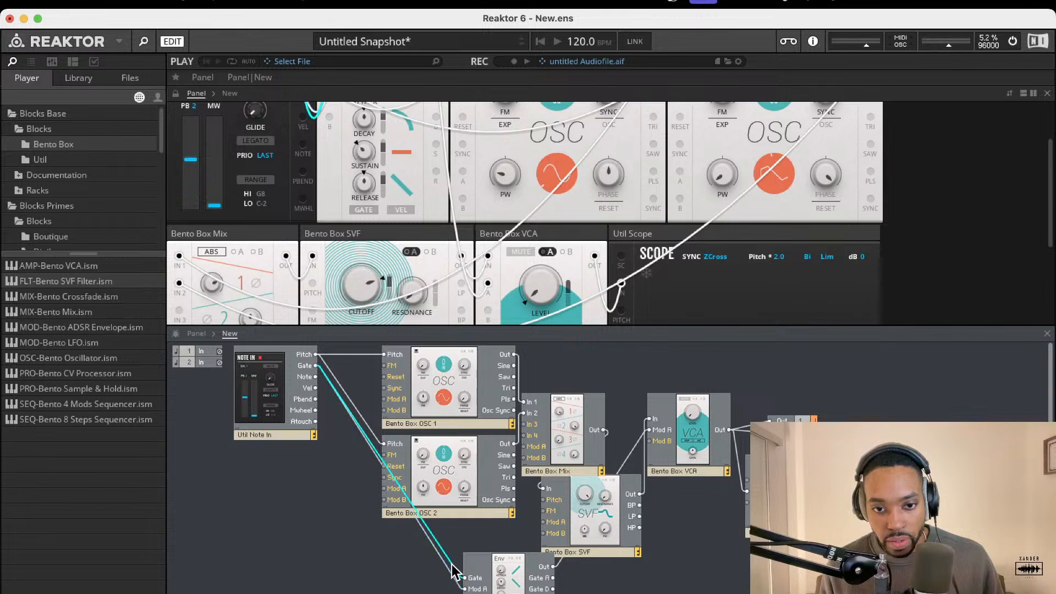
{"action": "left_click", "coordinate": [462, 557]}
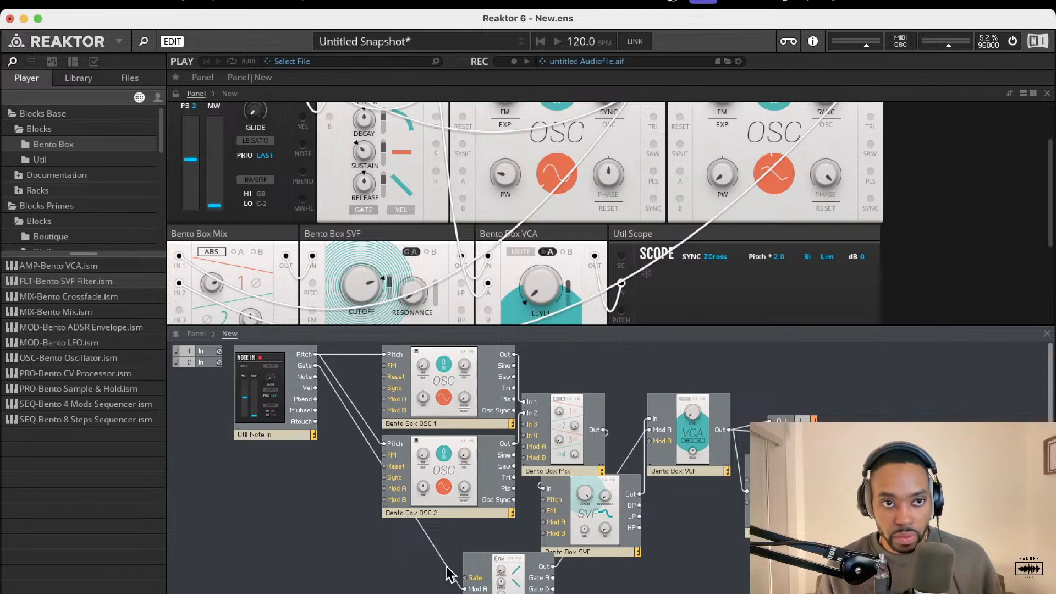
{"action": "left_click", "coordinate": [108, 4]}
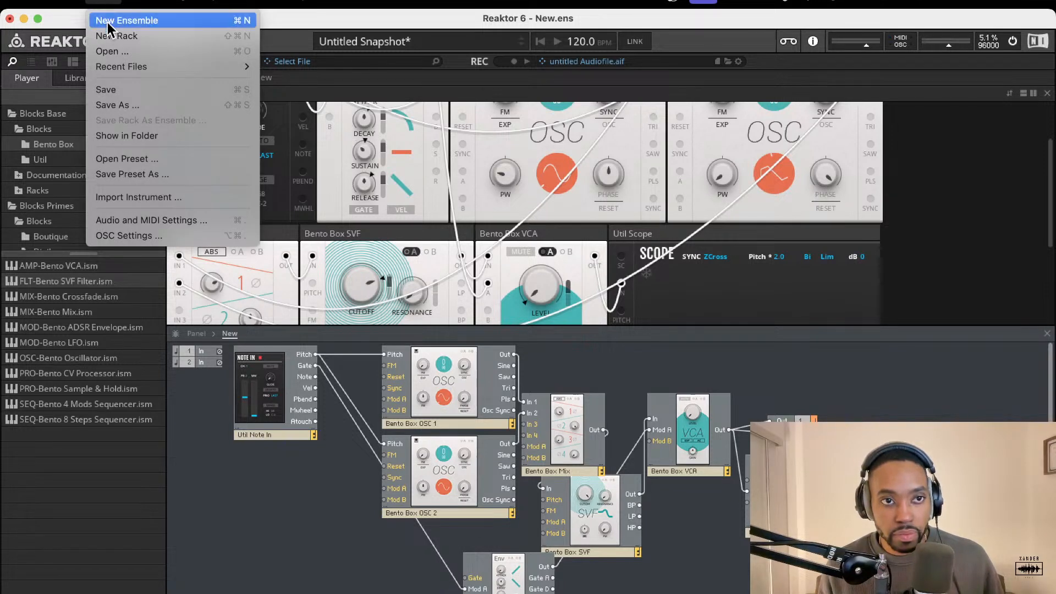
{"action": "mouse_move", "coordinate": [133, 3]}
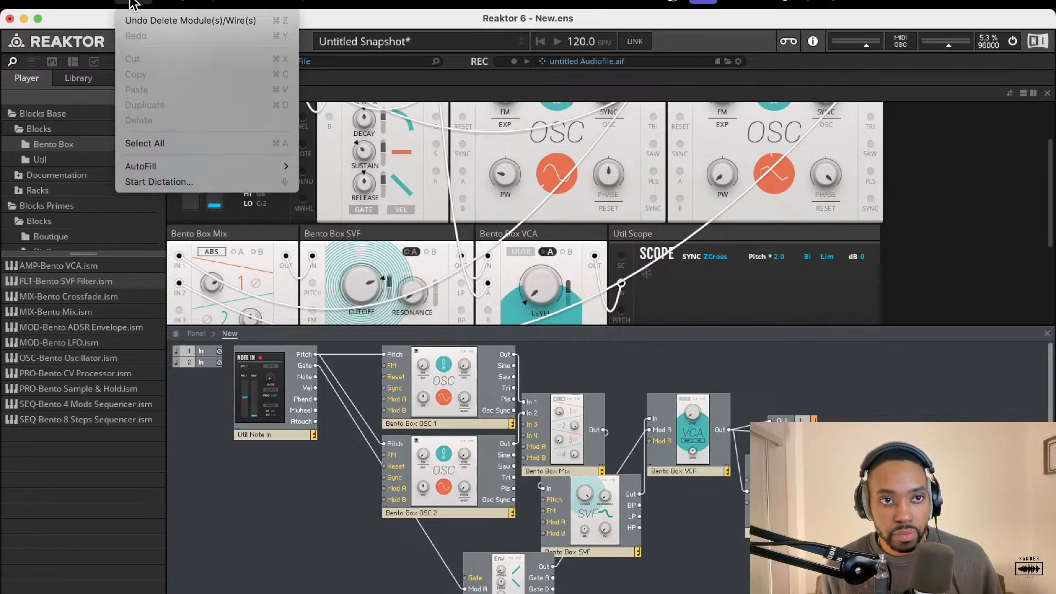
{"action": "left_click", "coordinate": [176, 22]}
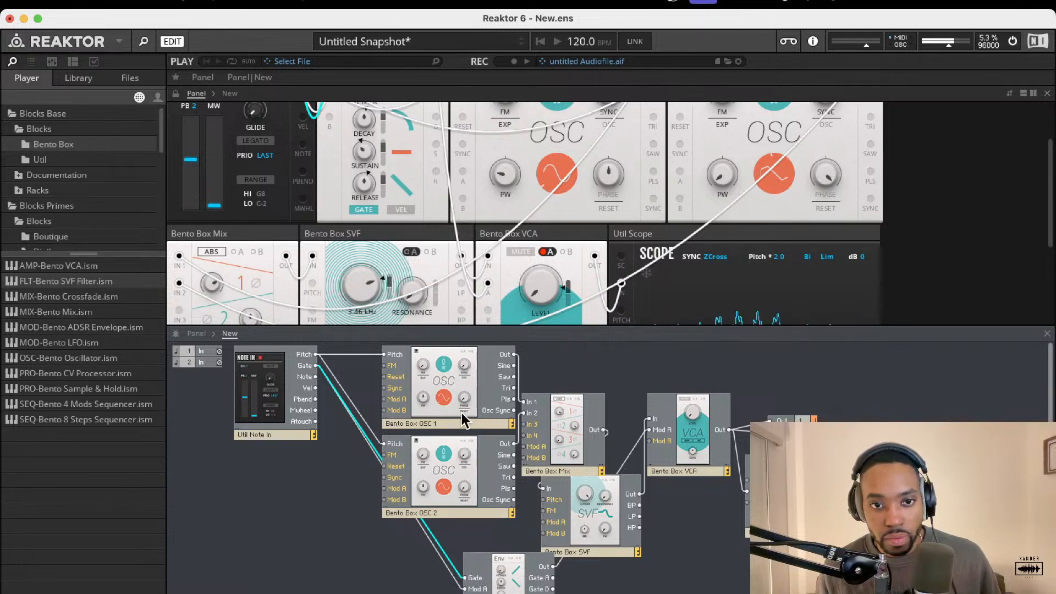
Duplicate the Bento Box ADSR block, place the copy beneath Note In and OSC 2, and wire its Out to OSC 2's Mod A
{"action": "left_click", "coordinate": [497, 587]}
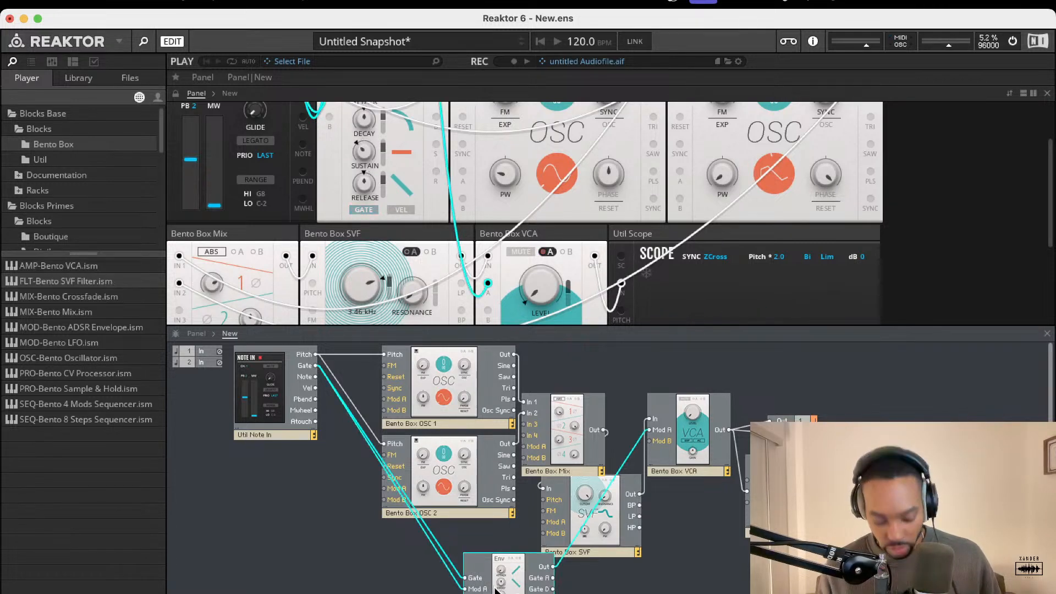
{"action": "key", "text": "super+d"}
{"action": "left_click_drag", "start_coordinate": [496, 588], "coordinate": [354, 569]}
{"action": "left_click_drag", "start_coordinate": [405, 547], "coordinate": [396, 490]}
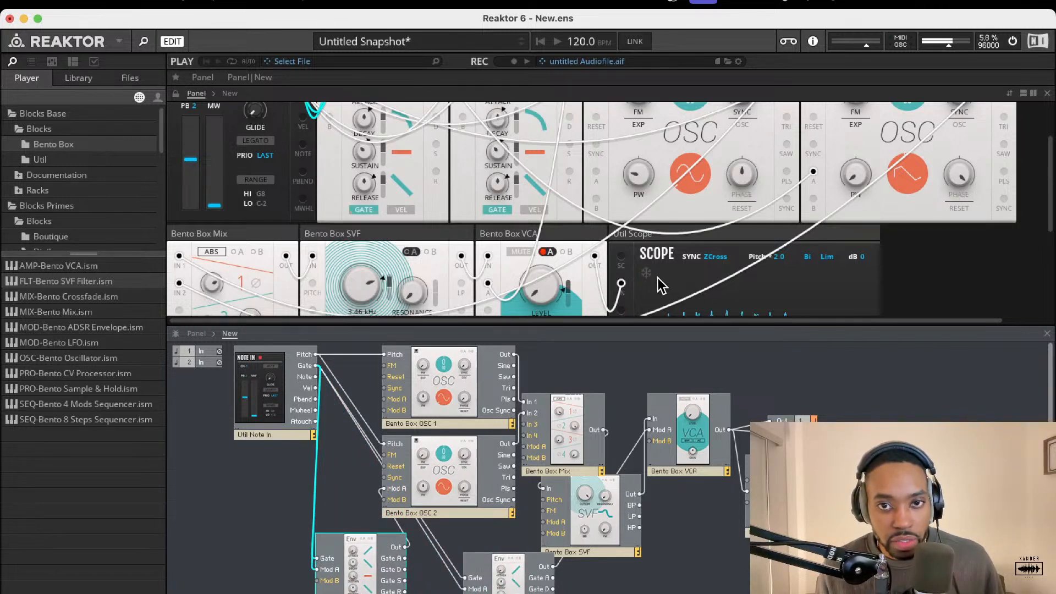
Shift the duplicated ADSR block slightly and delete the wire from Note In's Gate to its Mod A input
{"action": "scroll", "coordinate": [512, 149], "scroll_direction": "up", "scroll_amount": 3}
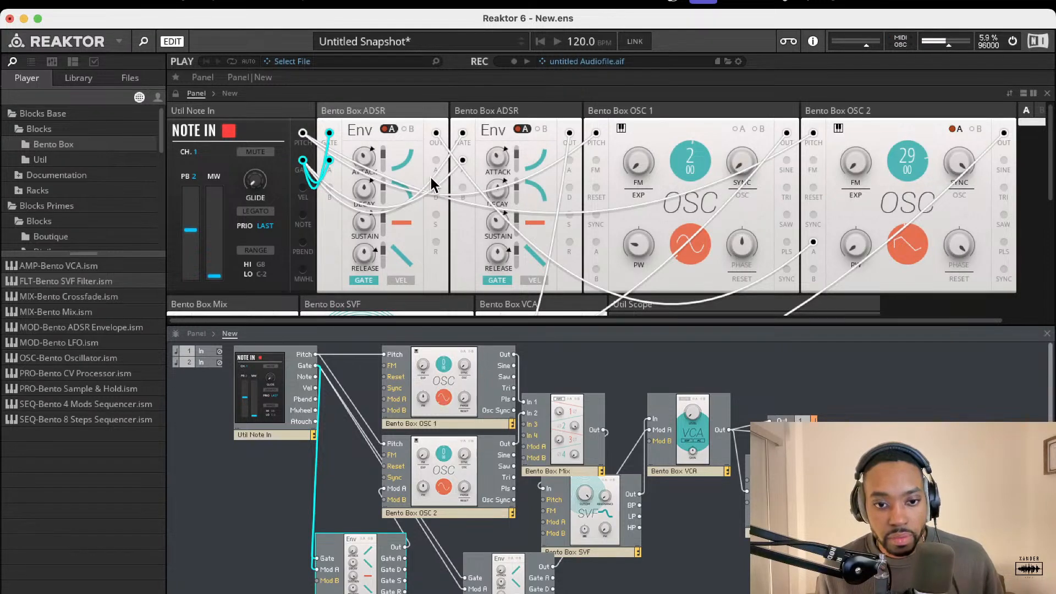
{"action": "scroll", "coordinate": [462, 223], "scroll_direction": "down", "scroll_amount": 5}
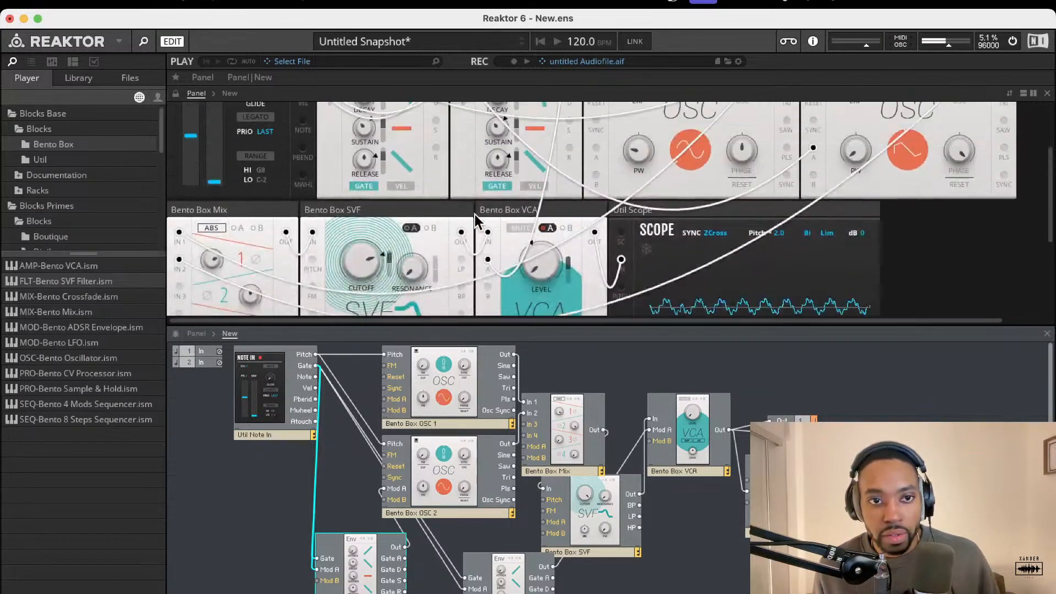
{"action": "scroll", "coordinate": [468, 223], "scroll_direction": "up", "scroll_amount": 3}
{"action": "left_click_drag", "start_coordinate": [361, 554], "coordinate": [371, 575]}
{"action": "left_click", "coordinate": [323, 592]}
{"action": "left_click", "coordinate": [324, 590]}
{"action": "key", "text": "Delete"}
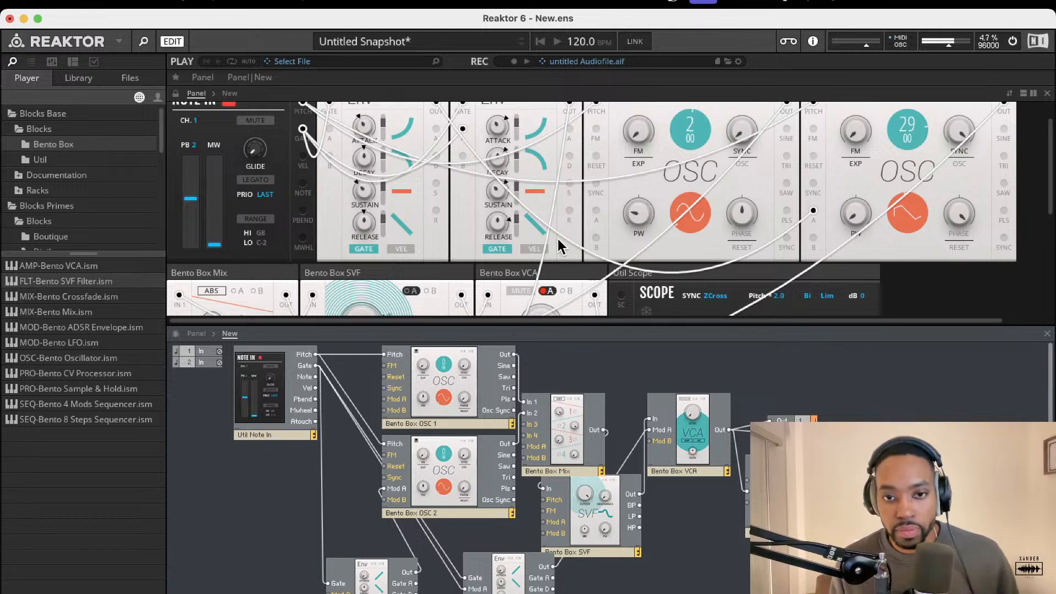
Rename the original envelope Bento Box ADSR 1 and the copy Bento Box ADSR 2, and place ADSR 1's panel before ADSR 2's
{"action": "scroll", "coordinate": [519, 202], "scroll_direction": "down", "scroll_amount": 5}
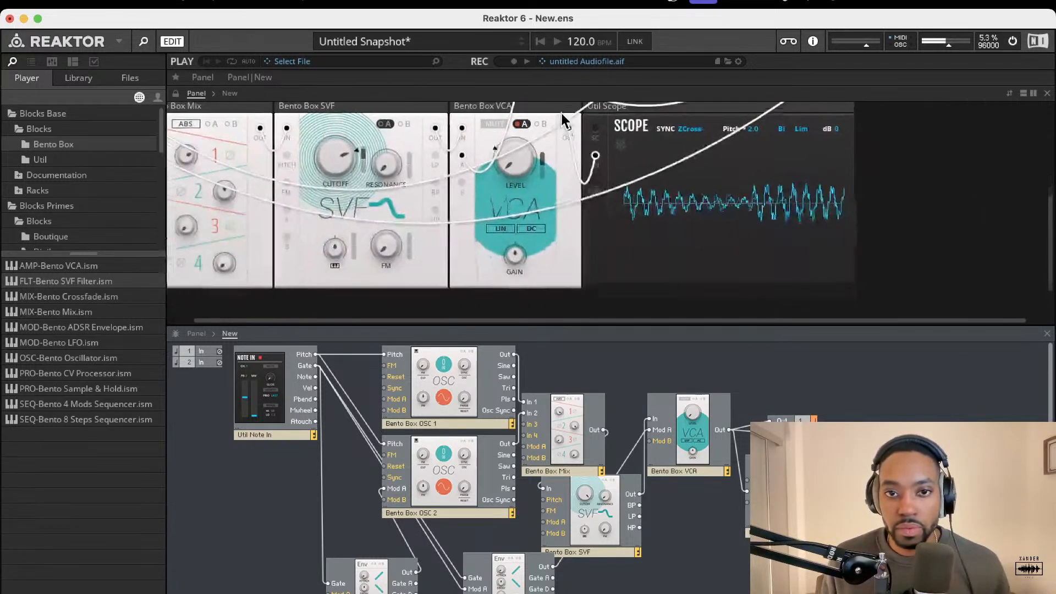
{"action": "scroll", "coordinate": [545, 117], "scroll_direction": "up", "scroll_amount": 5}
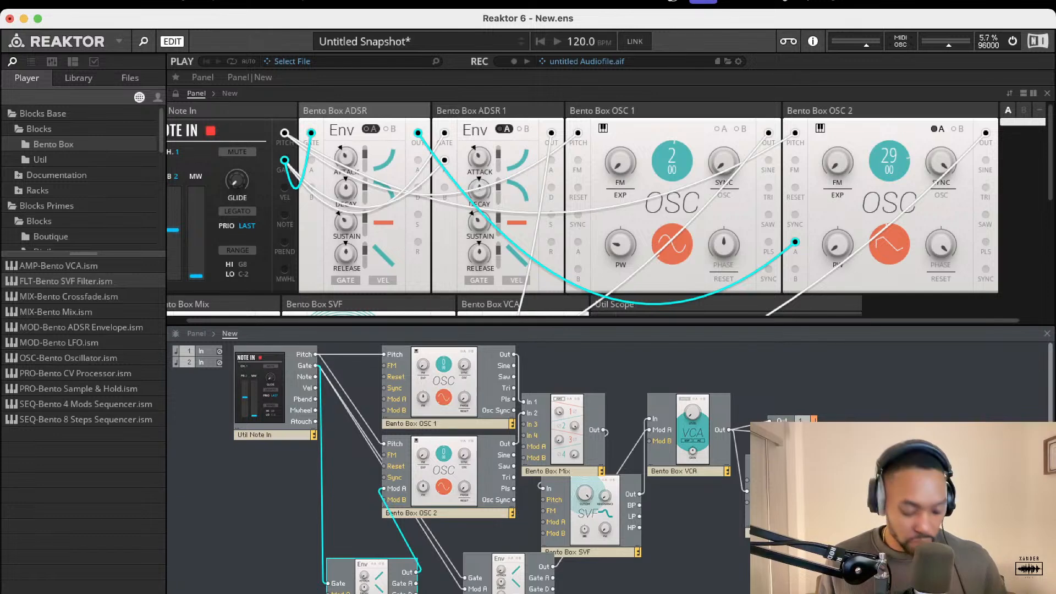
{"action": "left_click", "coordinate": [253, 518]}
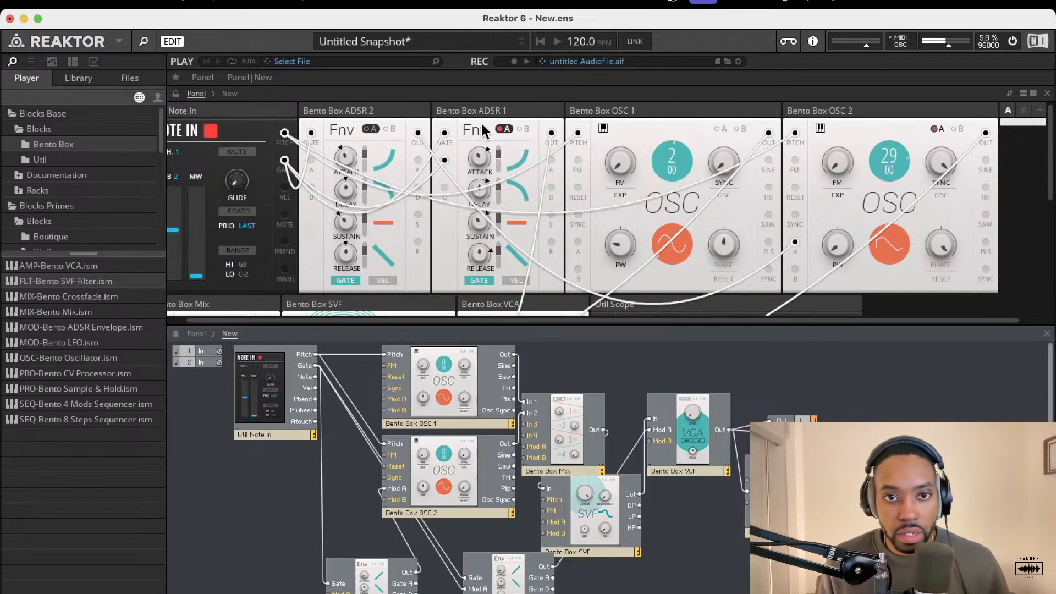
{"action": "left_click_drag", "start_coordinate": [489, 113], "coordinate": [334, 110]}
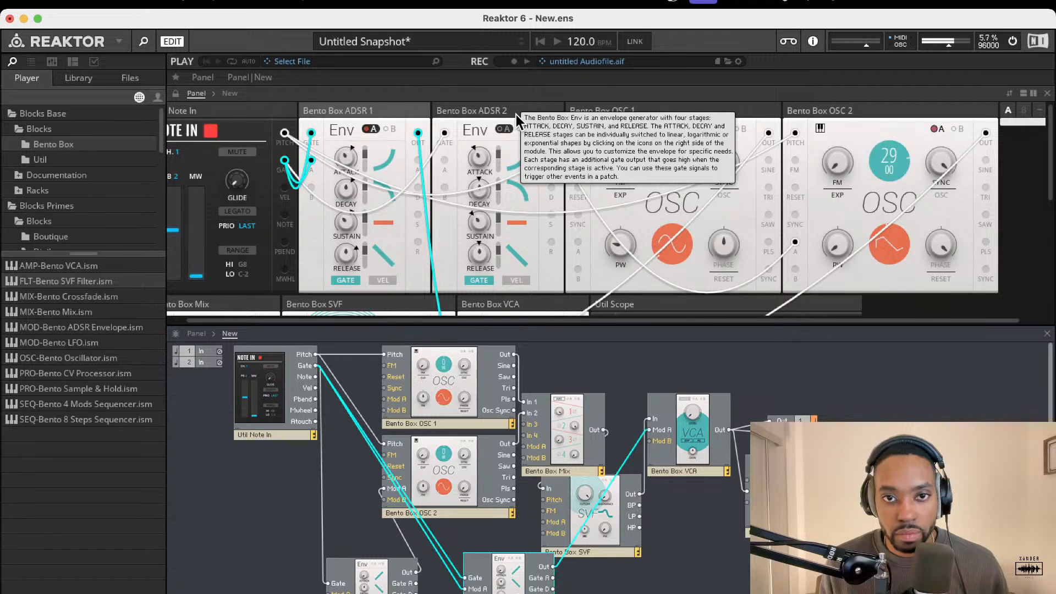
Turn off the modulation A view on ADSR 2 and set the modulation A amount on Bento Box OSC 2's pulse width
{"action": "left_click", "coordinate": [504, 129]}
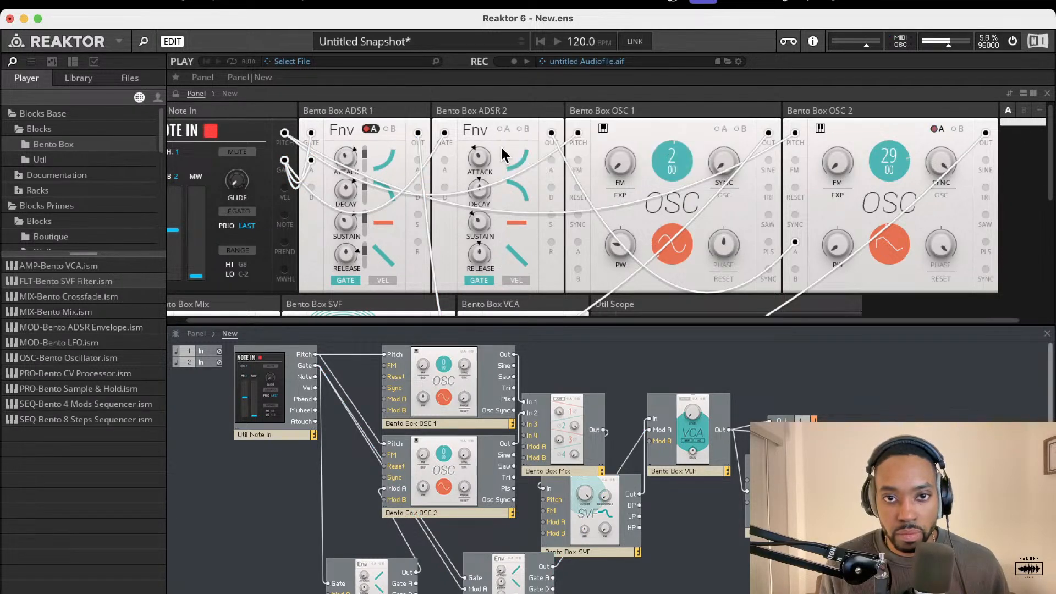
{"action": "scroll", "coordinate": [501, 146], "scroll_direction": "down", "scroll_amount": 3}
{"action": "scroll", "coordinate": [504, 145], "scroll_direction": "up", "scroll_amount": 3}
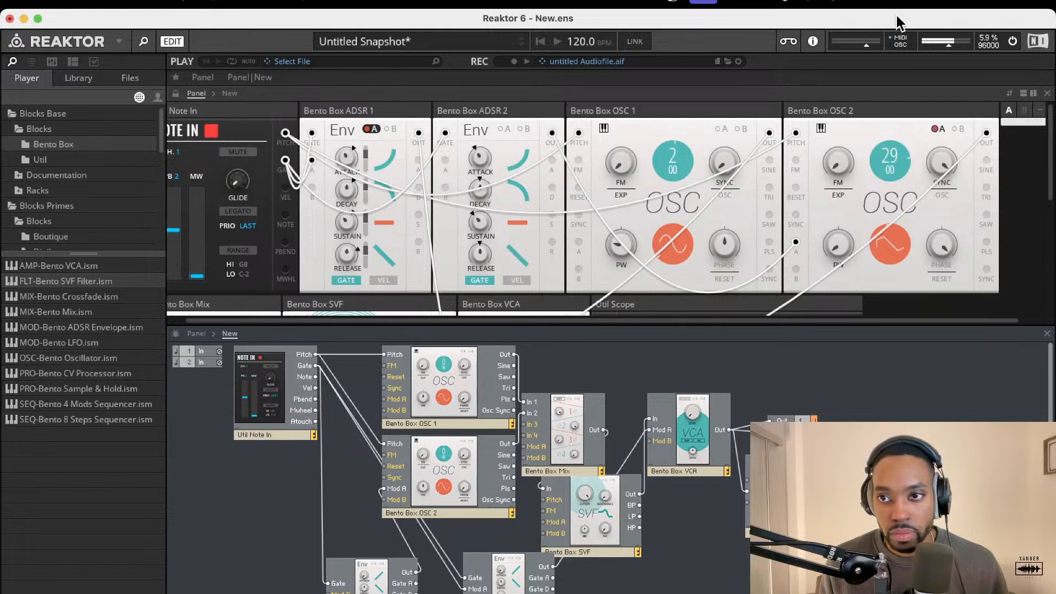
{"action": "left_click", "coordinate": [938, 128]}
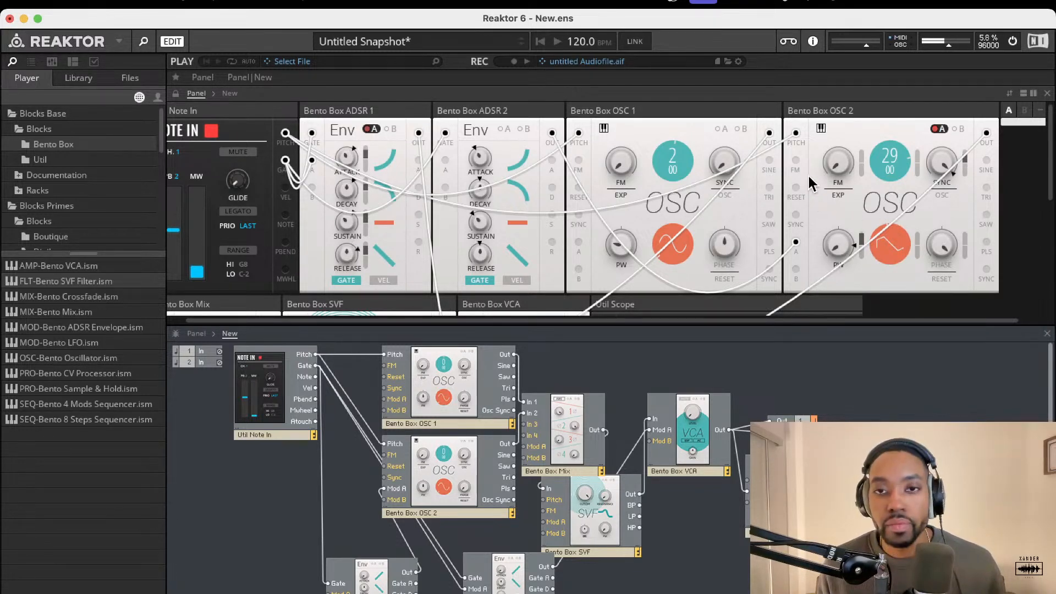
Examine the modulated sound's waveform in the scope against the oscillator, mixer and filter settings
{"action": "scroll", "coordinate": [803, 165], "scroll_direction": "down", "scroll_amount": 5}
{"action": "scroll", "coordinate": [688, 177], "scroll_direction": "up", "scroll_amount": 3}
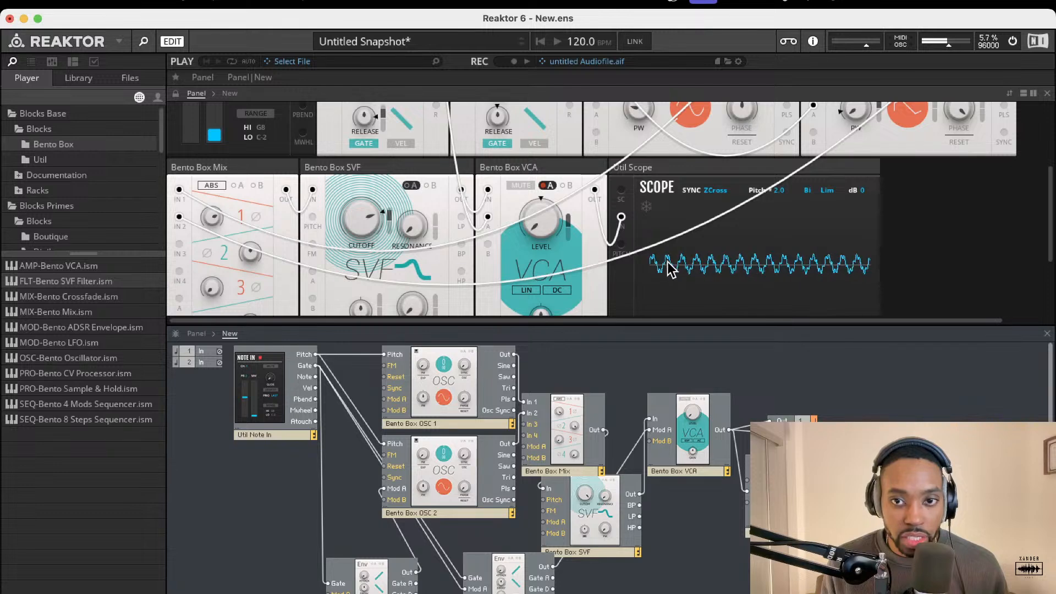
{"action": "scroll", "coordinate": [759, 173], "scroll_direction": "up", "scroll_amount": 1}
{"action": "scroll", "coordinate": [758, 172], "scroll_direction": "up", "scroll_amount": 3}
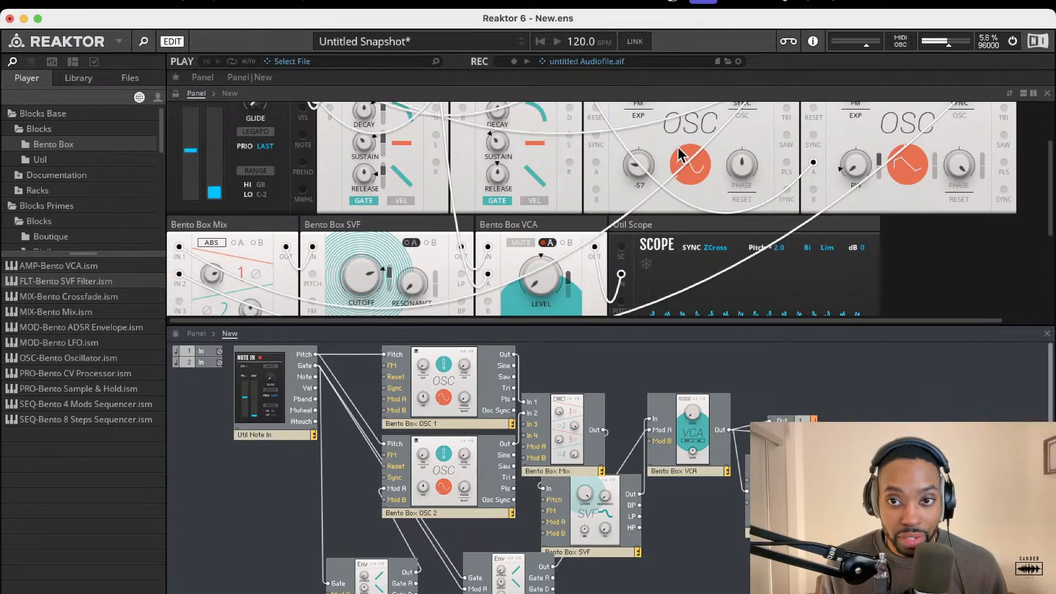
{"action": "scroll", "coordinate": [679, 216], "scroll_direction": "up", "scroll_amount": 3}
{"action": "scroll", "coordinate": [660, 181], "scroll_direction": "down", "scroll_amount": 12}
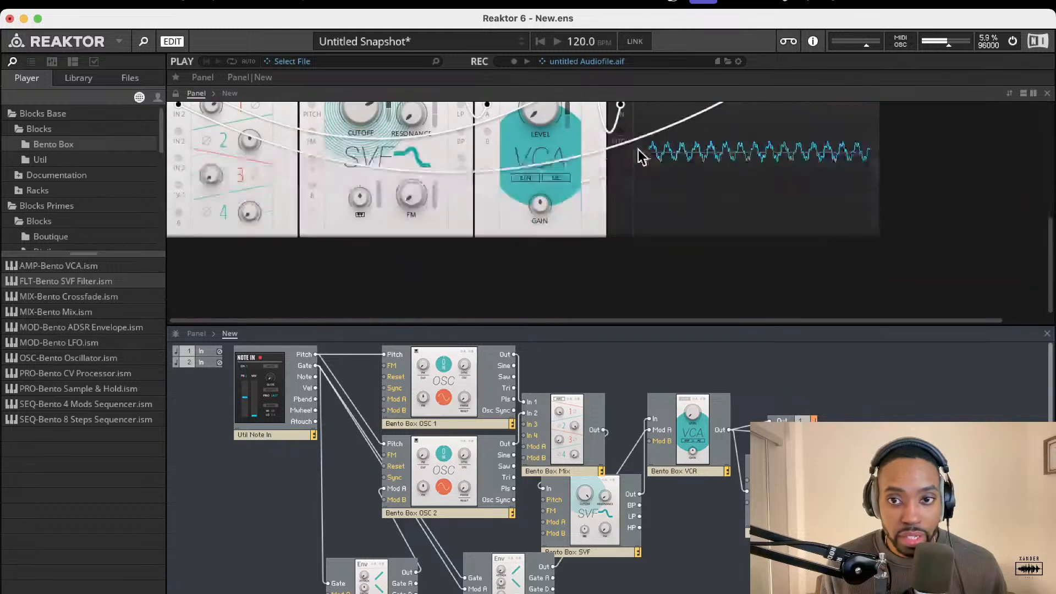
{"action": "scroll", "coordinate": [649, 161], "scroll_direction": "up", "scroll_amount": 8}
{"action": "scroll", "coordinate": [648, 161], "scroll_direction": "up", "scroll_amount": 3}
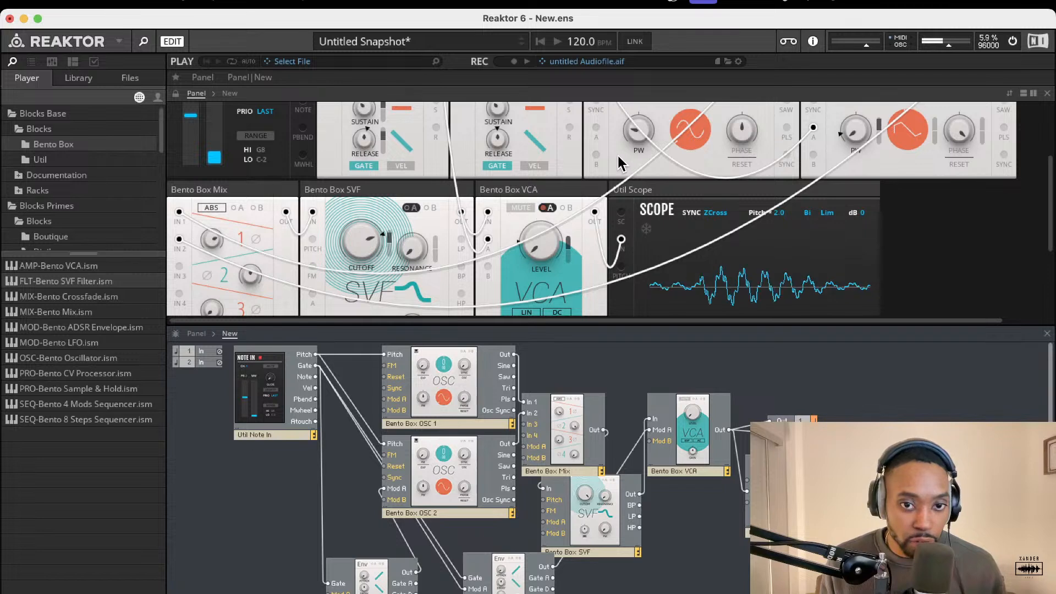
Add the Rounds Reverb block from Blocks Primes to the structure and wire the Bento Box VCA's output to its In L
{"action": "left_click", "coordinate": [35, 160]}
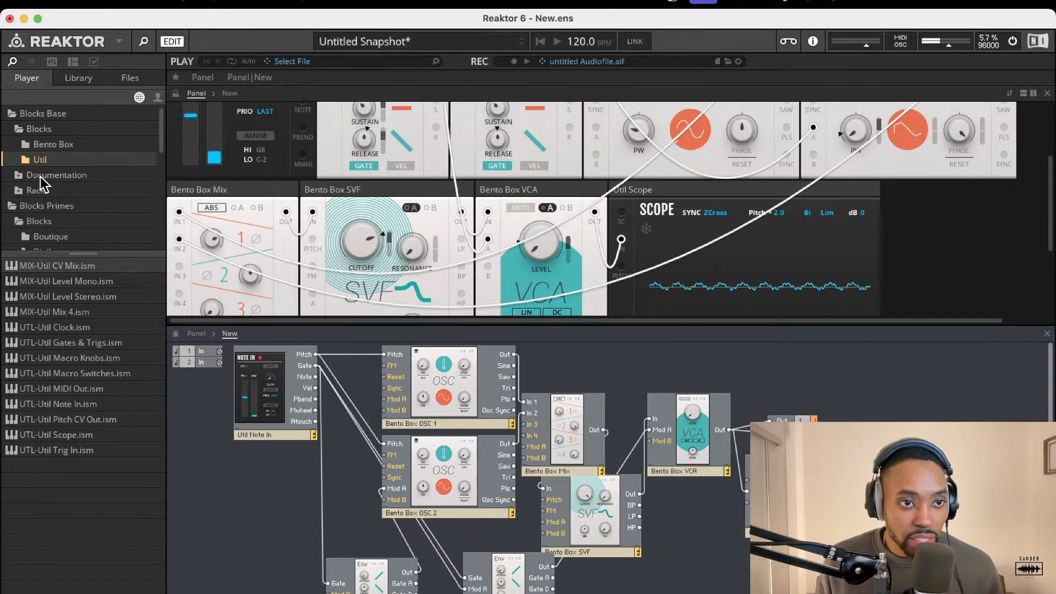
{"action": "left_click", "coordinate": [31, 149]}
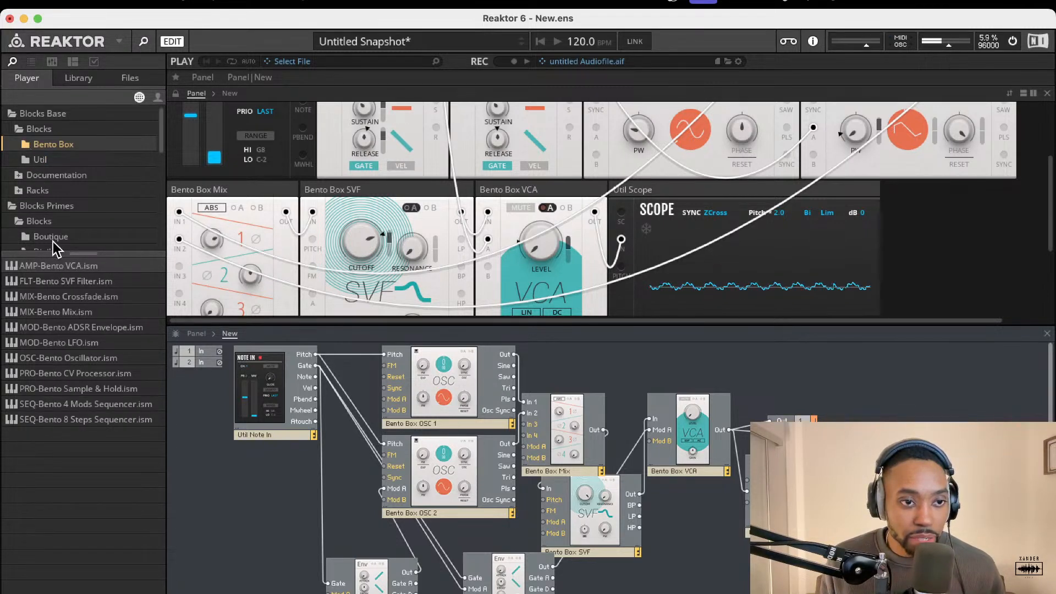
{"action": "left_click", "coordinate": [37, 220]}
{"action": "scroll", "coordinate": [39, 221], "scroll_direction": "down", "scroll_amount": 4}
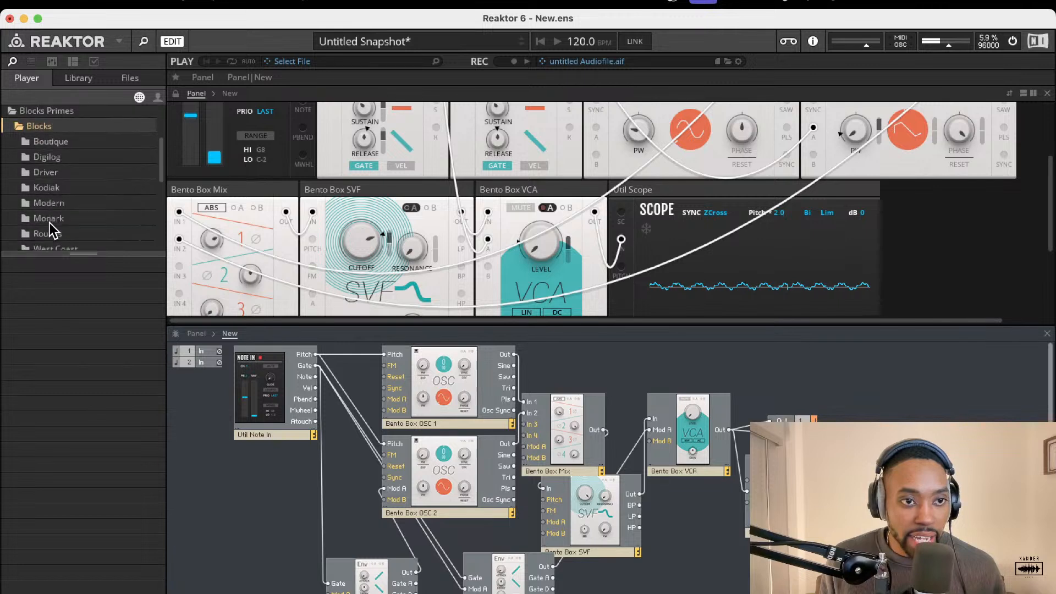
{"action": "left_click", "coordinate": [47, 221]}
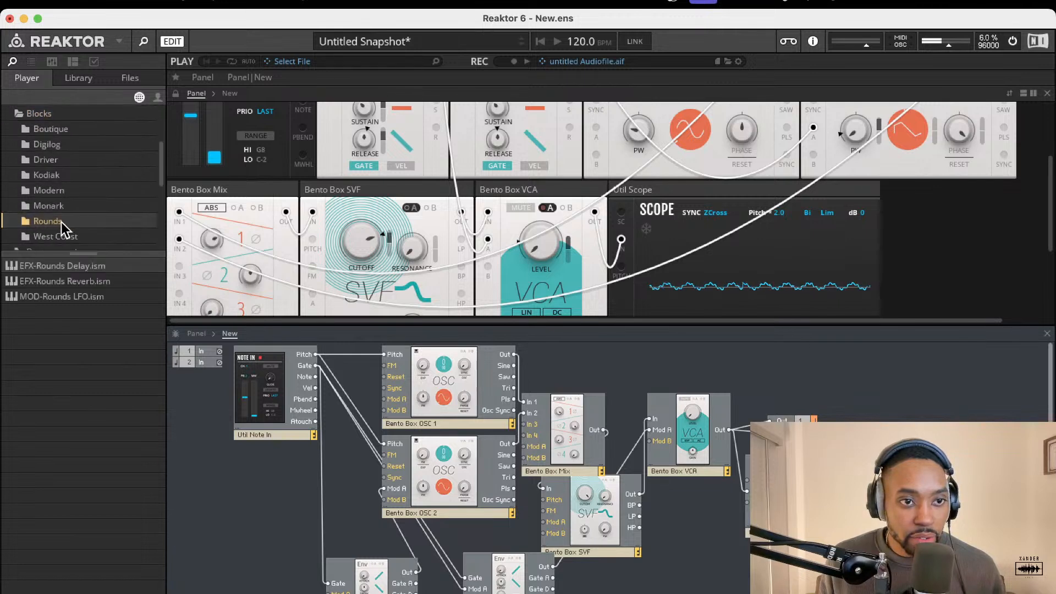
{"action": "left_click", "coordinate": [65, 281]}
{"action": "left_click_drag", "start_coordinate": [860, 416], "coordinate": [860, 416]}
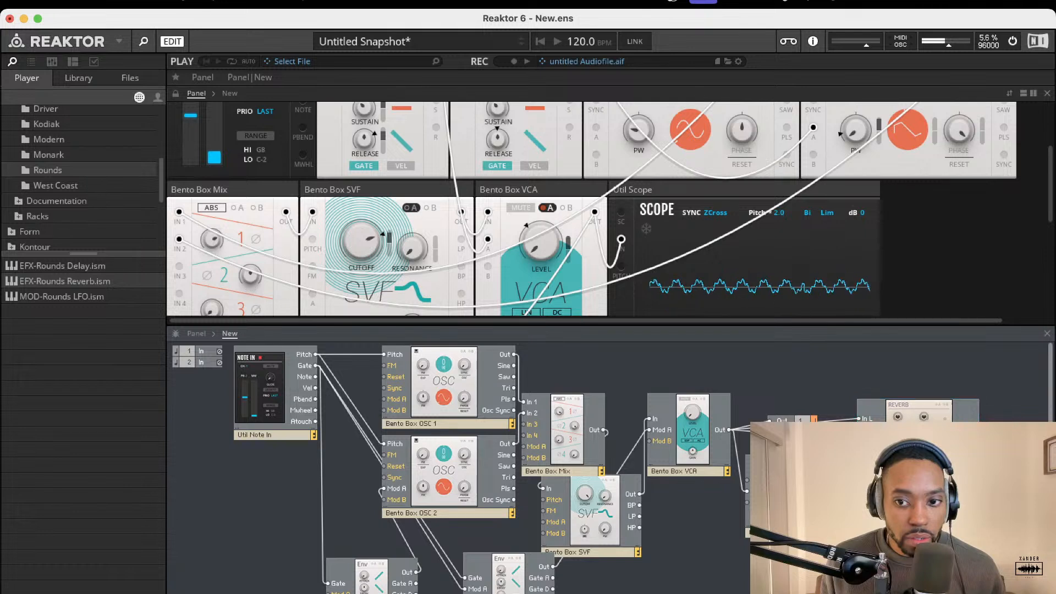
Move the Bento Box VCA block clear of the output terminals and wire its output to the reverb's In R
{"action": "left_click", "coordinate": [722, 434]}
{"action": "left_click_drag", "start_coordinate": [764, 419], "coordinate": [790, 406]}
{"action": "left_click", "coordinate": [771, 379]}
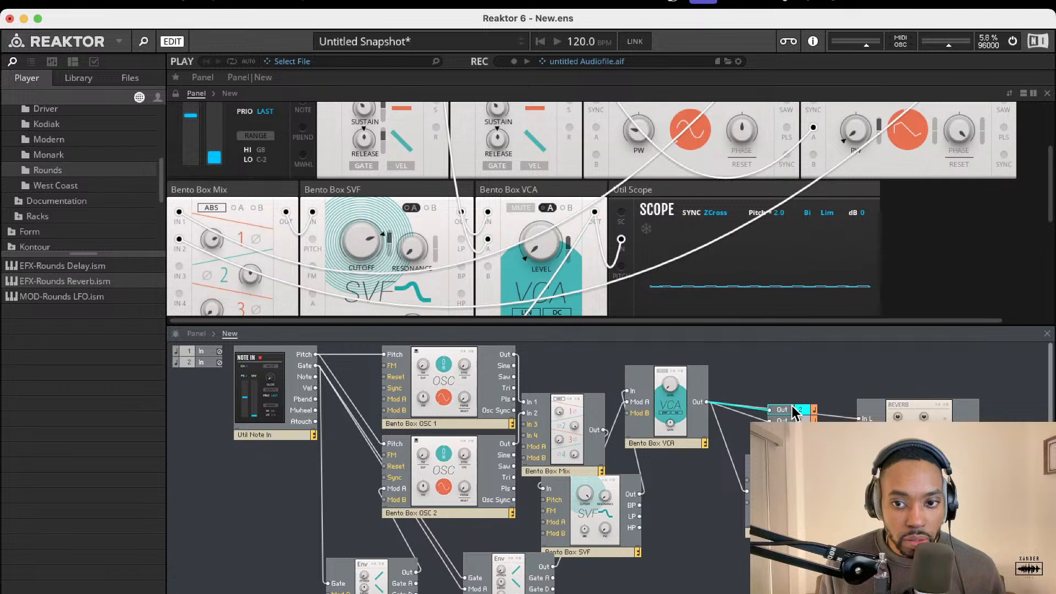
{"action": "left_click_drag", "start_coordinate": [706, 402], "coordinate": [859, 429]}
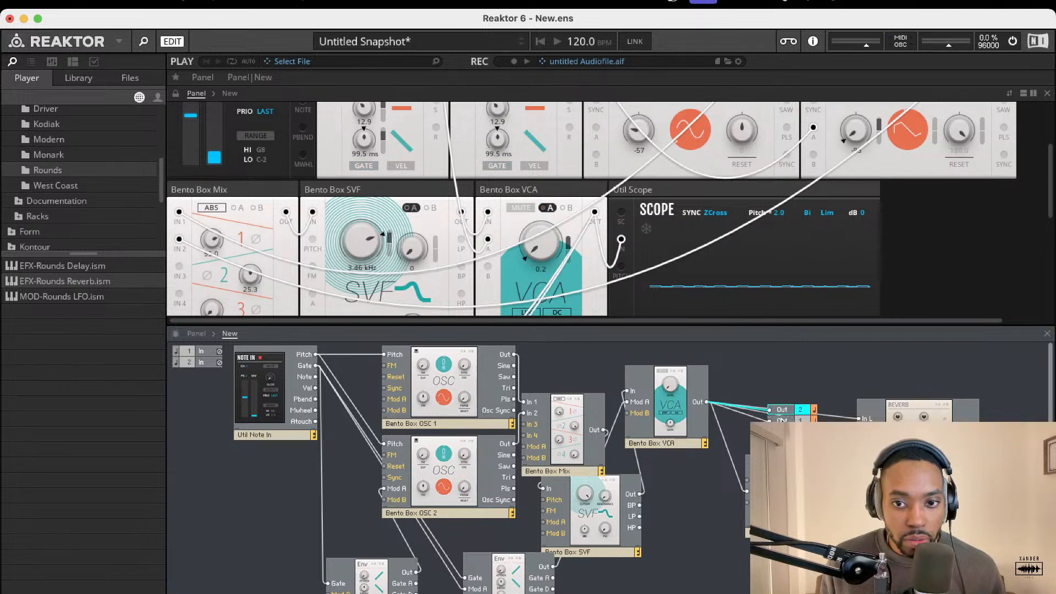
Route Rounds Reverb's Out L and Out R to the two main outputs in place of the direct VCA wires
{"action": "left_click_drag", "start_coordinate": [952, 445], "coordinate": [770, 410]}
{"action": "left_click_drag", "start_coordinate": [726, 514], "coordinate": [778, 420]}
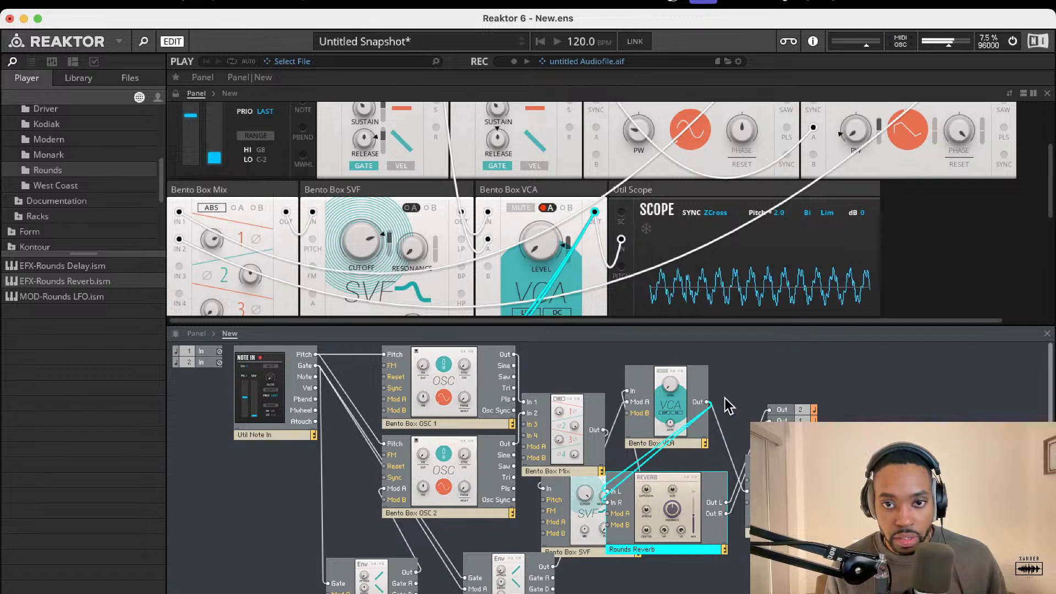
Swap the two views so that the structure is shown above the panel
{"action": "scroll", "coordinate": [682, 309], "scroll_direction": "up", "scroll_amount": 2}
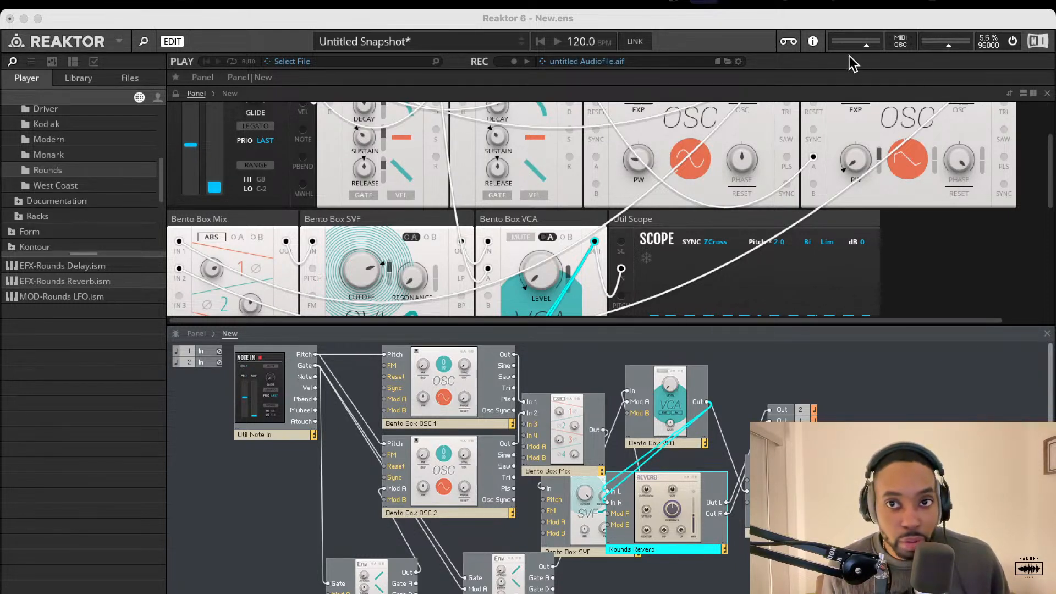
{"action": "left_click", "coordinate": [1010, 93]}
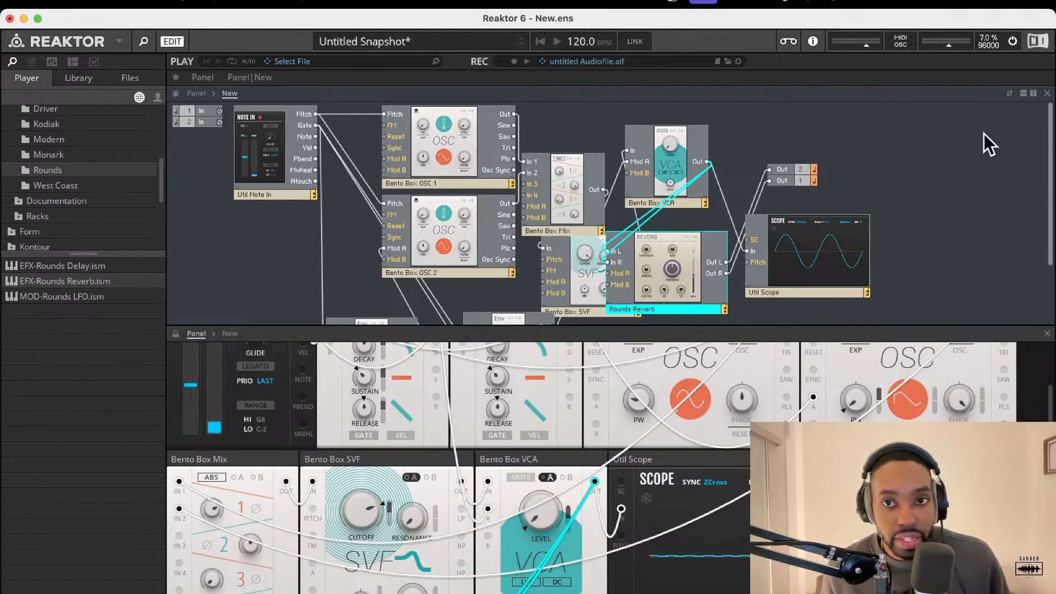
{"action": "left_click", "coordinate": [1008, 94]}
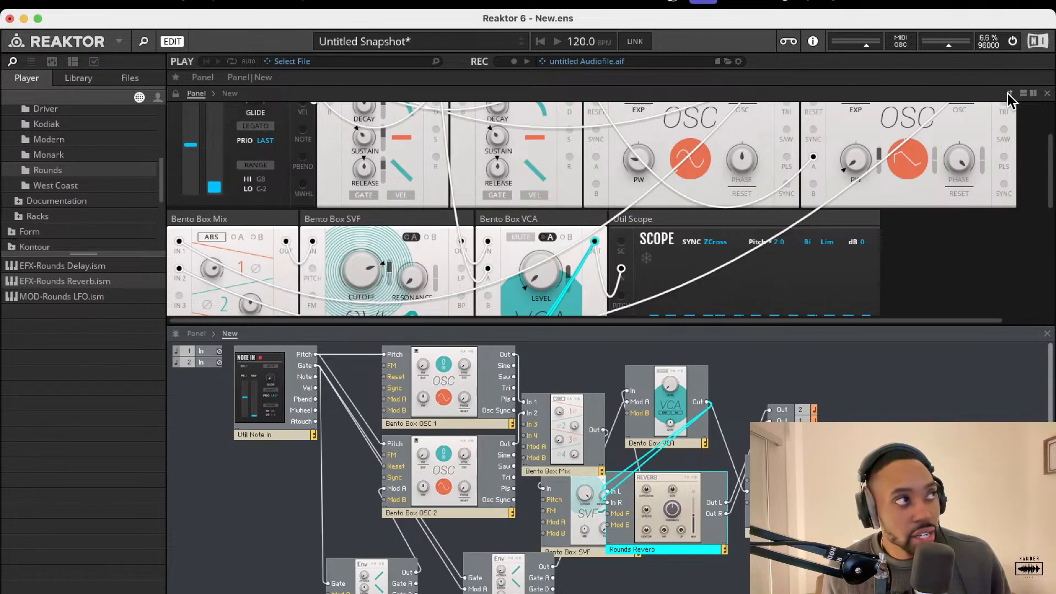
{"action": "left_click", "coordinate": [1007, 91]}
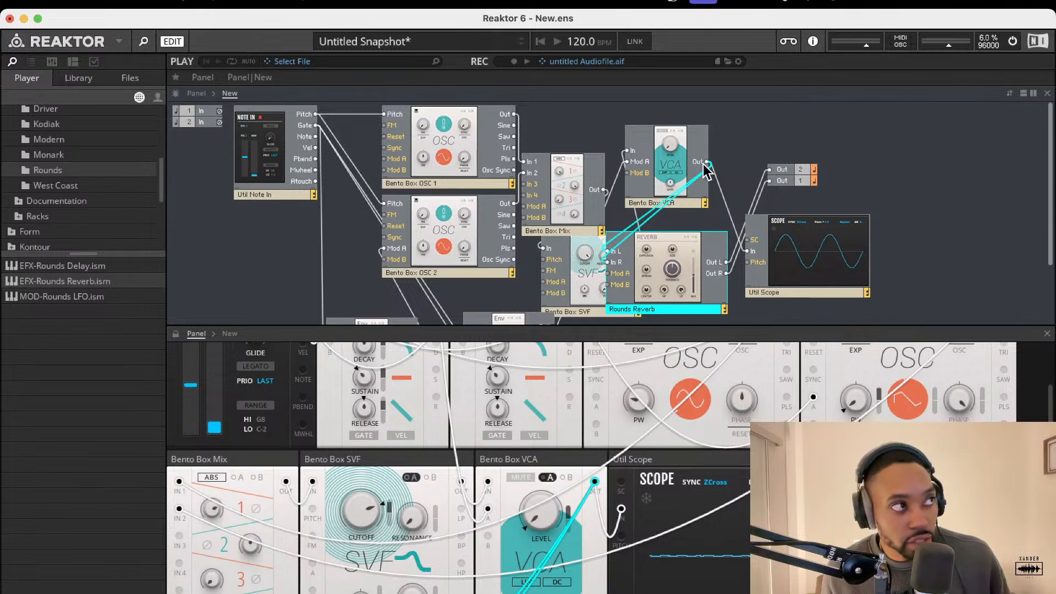
Move the ADSR 1 and ADSR 2 panels behind Bento Box OSC 2, keeping ADSR 1 before ADSR 2
{"action": "scroll", "coordinate": [574, 449], "scroll_direction": "up", "scroll_amount": 3}
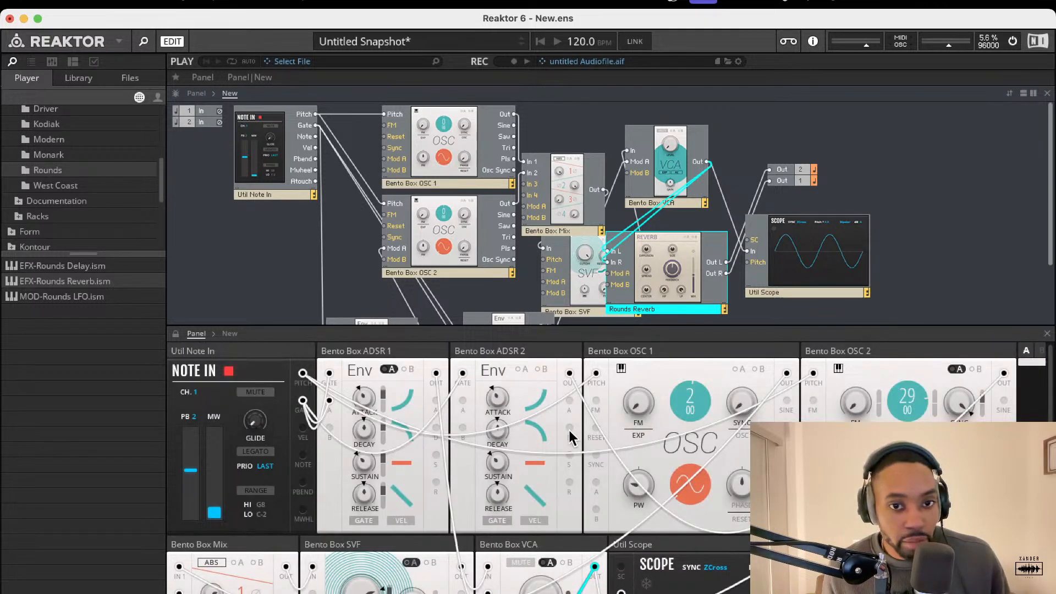
{"action": "left_click_drag", "start_coordinate": [530, 354], "coordinate": [1020, 363]}
{"action": "left_click_drag", "start_coordinate": [410, 353], "coordinate": [888, 354]}
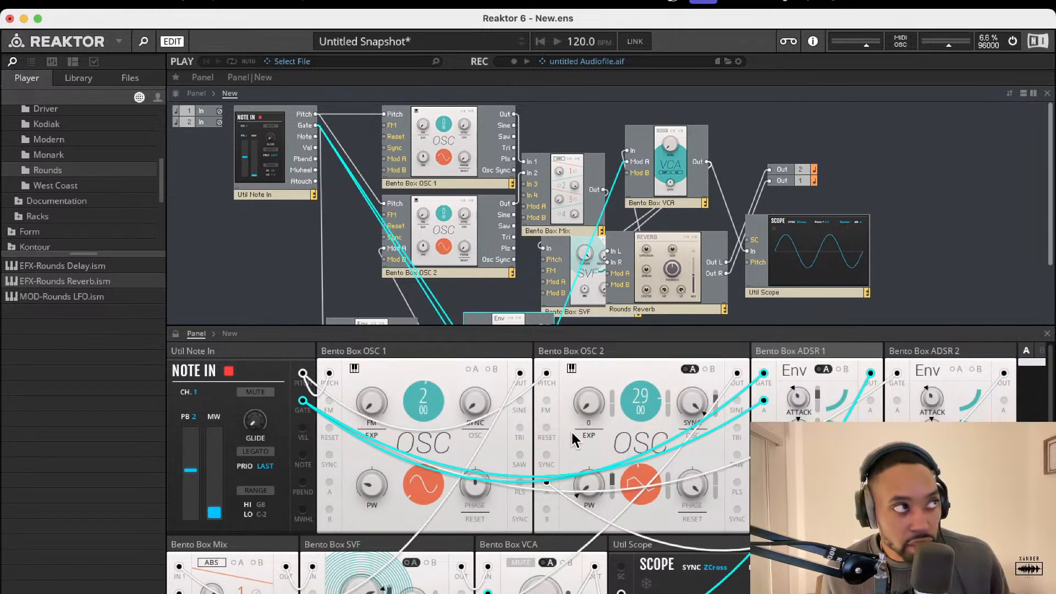
Examine the rearranged panel down to Rounds Reverb, the scope waveform, and the oscillator's description in the structure
{"action": "scroll", "coordinate": [574, 457], "scroll_direction": "down", "scroll_amount": 5}
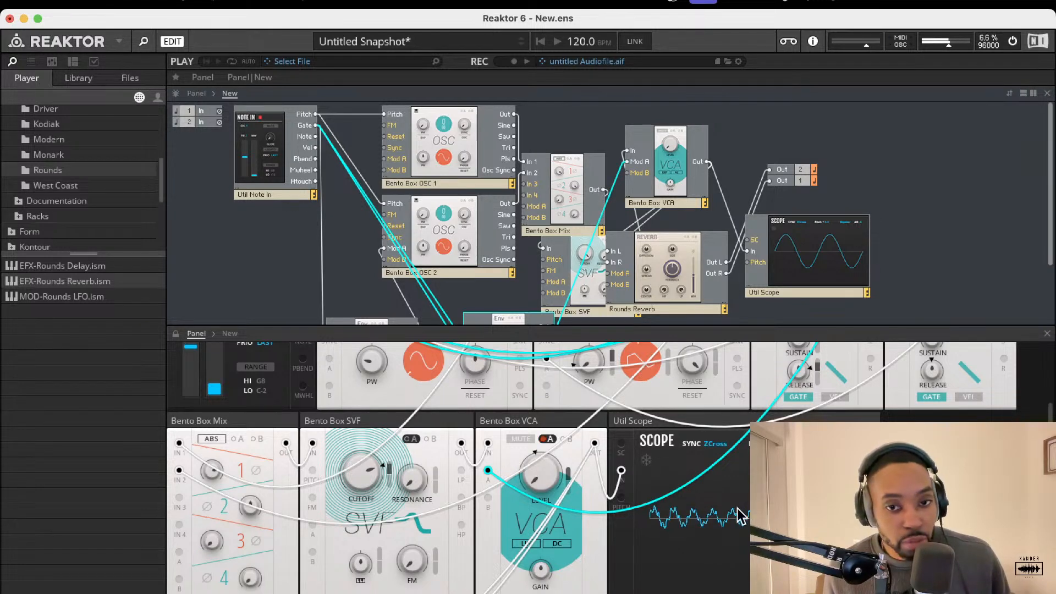
{"action": "scroll", "coordinate": [610, 462], "scroll_direction": "down", "scroll_amount": 2}
{"action": "scroll", "coordinate": [610, 467], "scroll_direction": "down", "scroll_amount": 1}
{"action": "scroll", "coordinate": [610, 467], "scroll_direction": "right", "scroll_amount": 2}
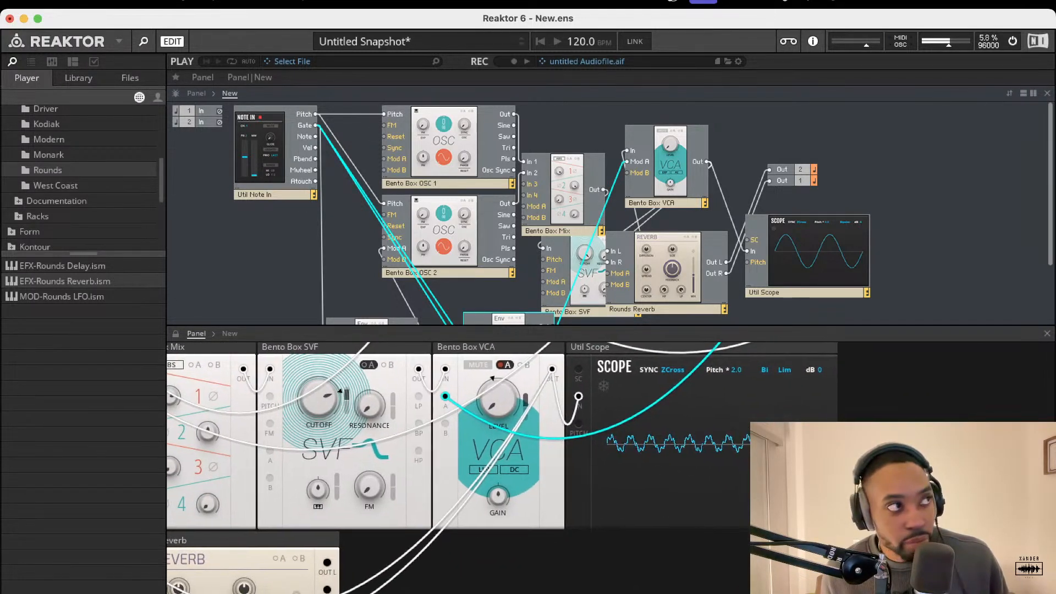
{"action": "scroll", "coordinate": [633, 424], "scroll_direction": "down", "scroll_amount": 5}
{"action": "scroll", "coordinate": [633, 424], "scroll_direction": "left", "scroll_amount": 2}
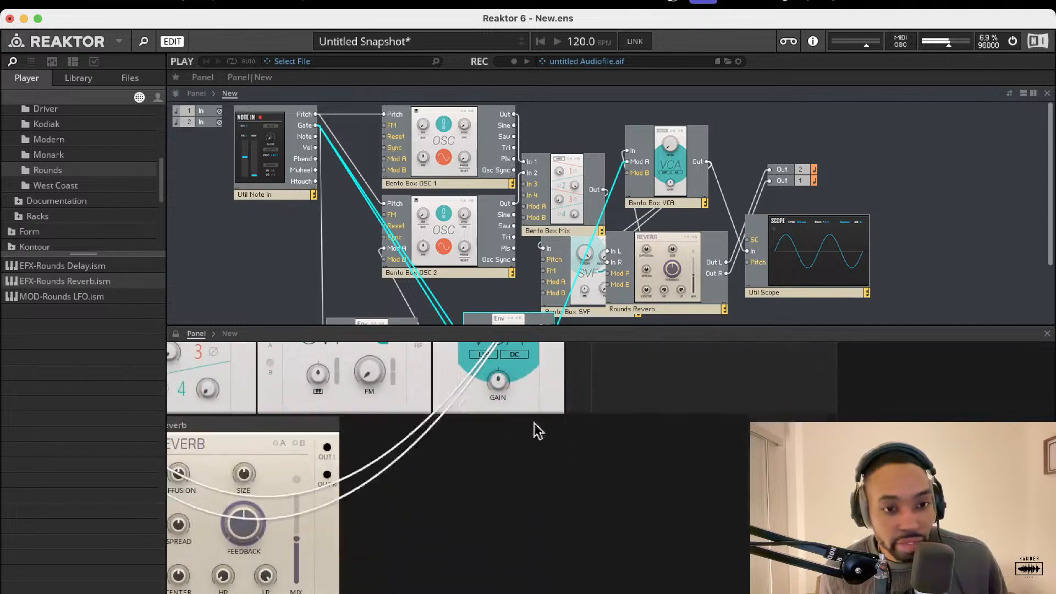
{"action": "scroll", "coordinate": [468, 426], "scroll_direction": "up", "scroll_amount": 2}
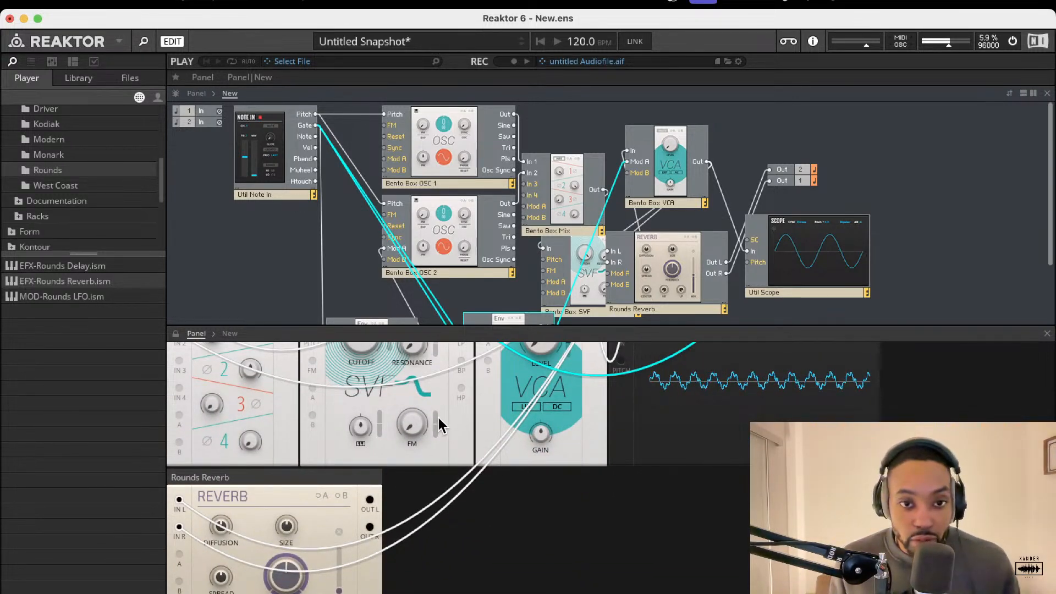
{"action": "scroll", "coordinate": [325, 473], "scroll_direction": "up", "scroll_amount": 1}
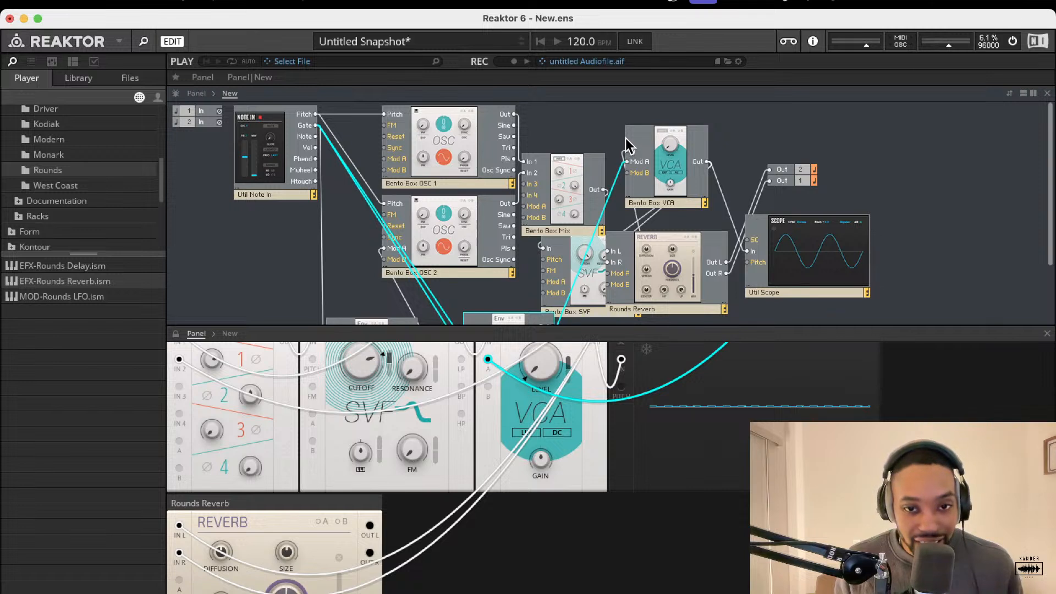
{"action": "mouse_move", "coordinate": [628, 134]}
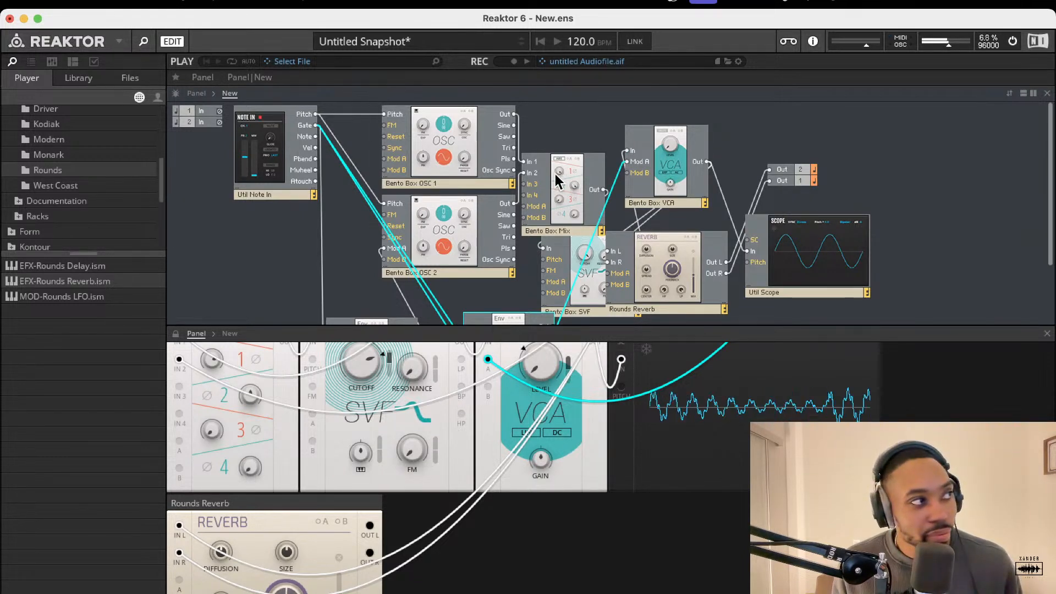
{"action": "mouse_move", "coordinate": [477, 155]}
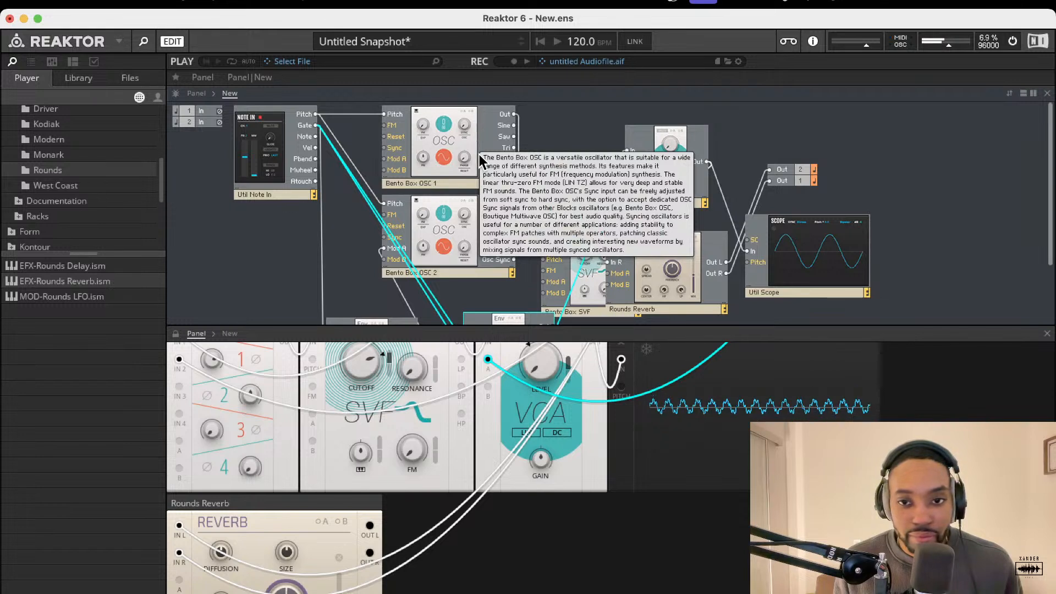